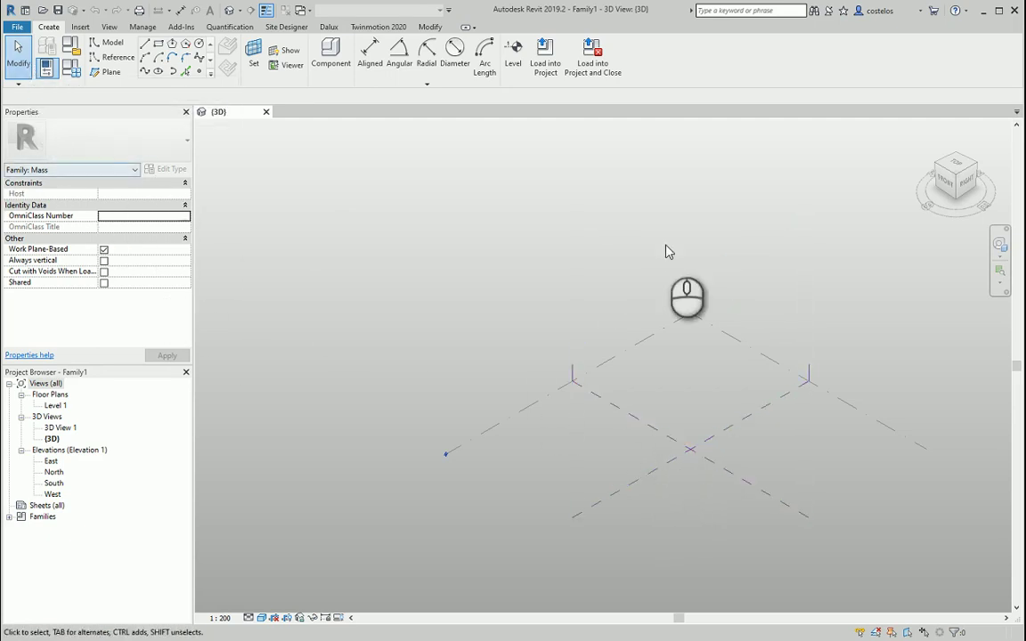
On the Level 1 plan, draw a vertical reference plane left of the centre plane.
double_click(56, 406)
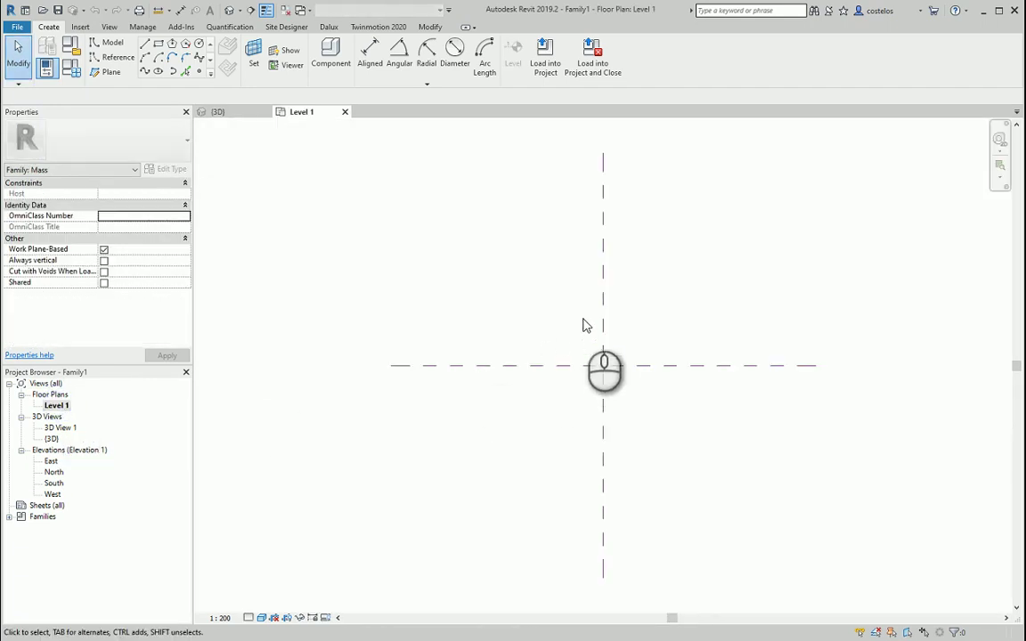
middle_click_drag(643, 297, 436, 256)
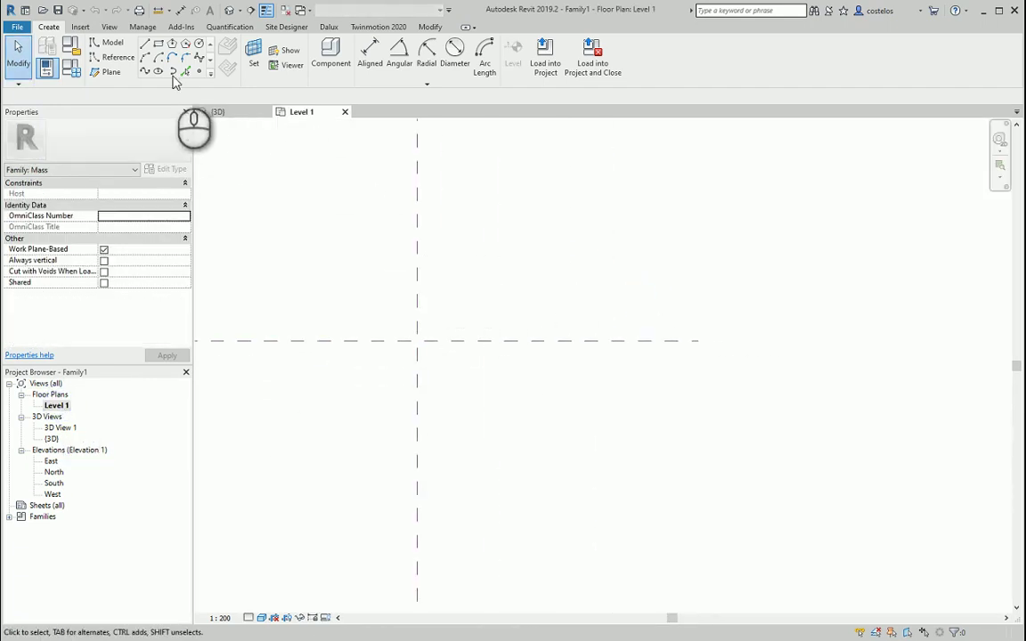
left_click(110, 73)
left_click(360, 227)
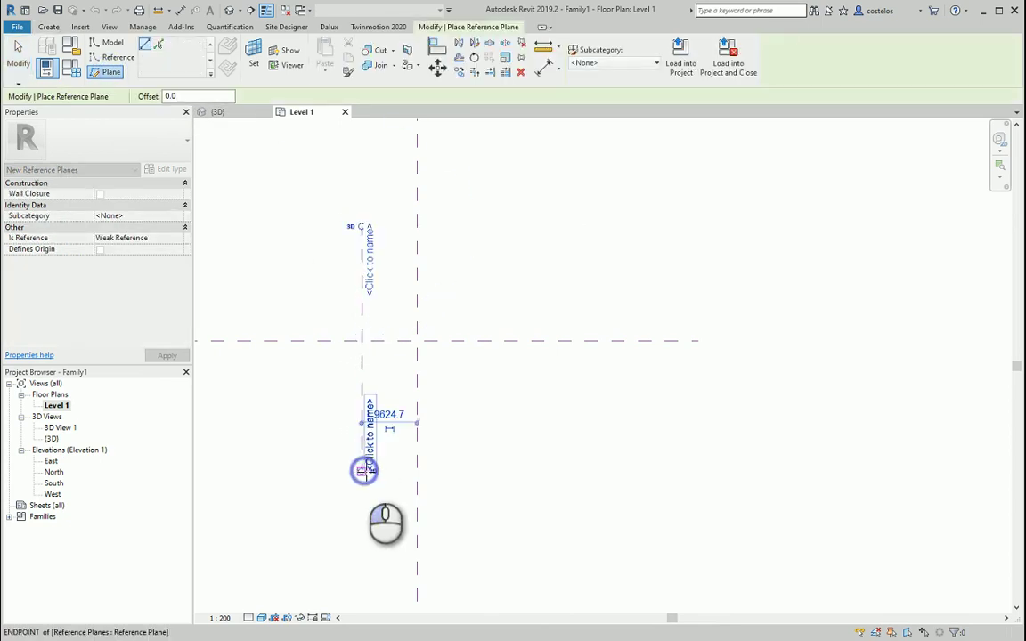
left_click(361, 470)
right_click(492, 264)
left_click(518, 270)
right_click_drag(405, 325, 385, 353)
left_click(409, 360)
Set the left reference plane's distance from the centre plane to 10000.
left_click(361, 389)
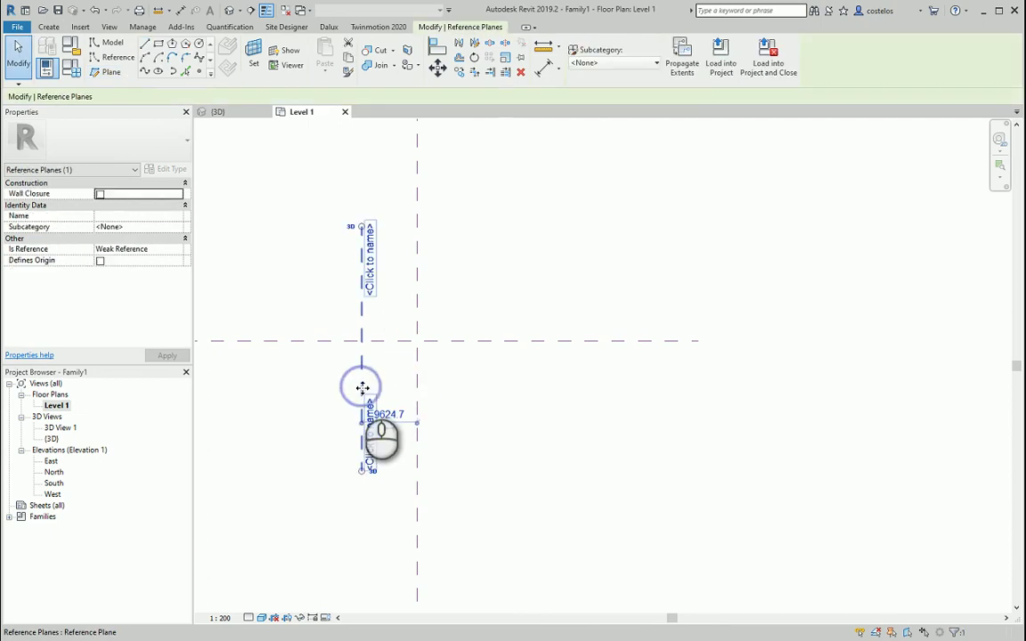
scroll(404, 413, "up", 2)
scroll(405, 413, "up", 1)
left_click(408, 423)
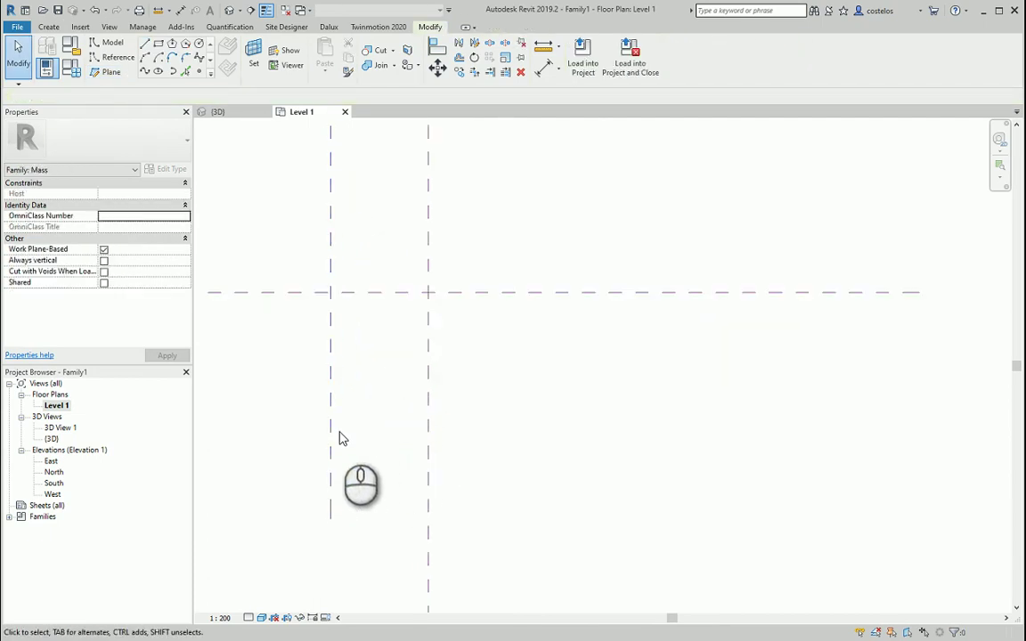
left_click(332, 437)
left_click(377, 426)
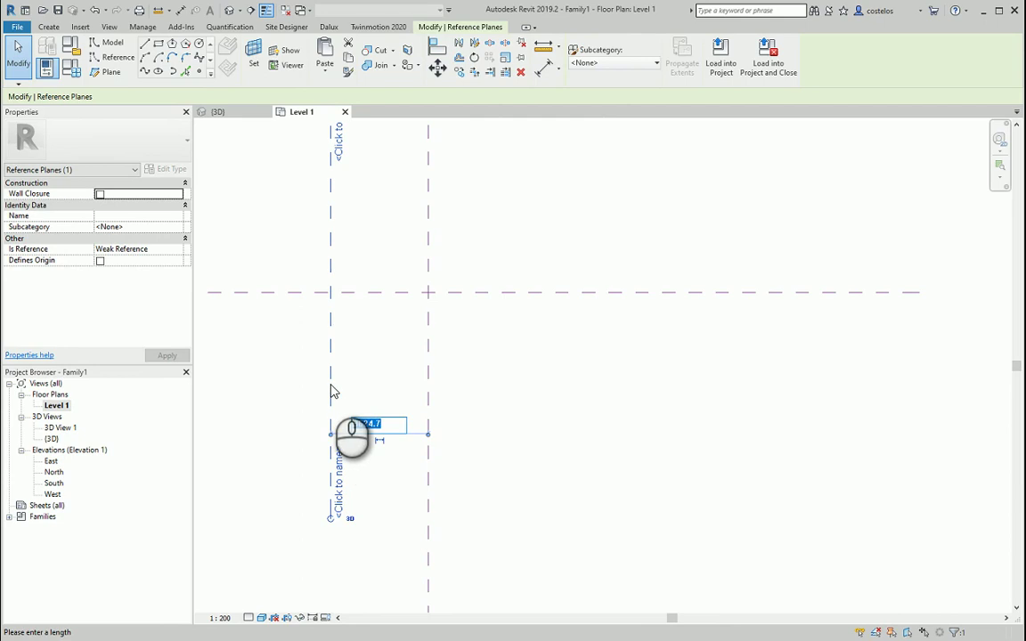
type("10000")
key("Return")
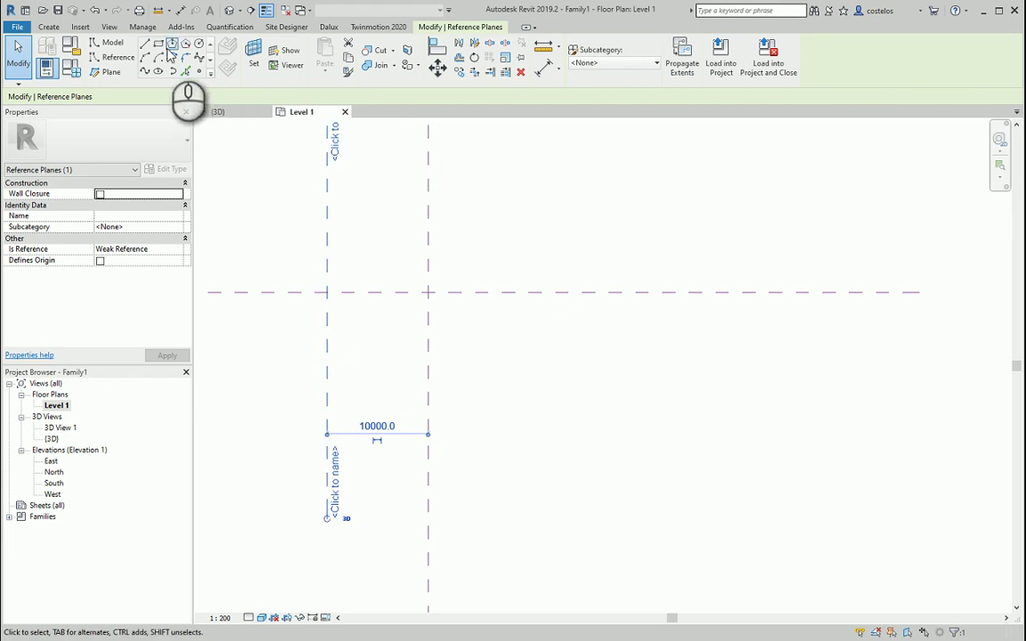
Mirror the left plane across the centre plane to create its right-hand twin.
left_click(459, 44)
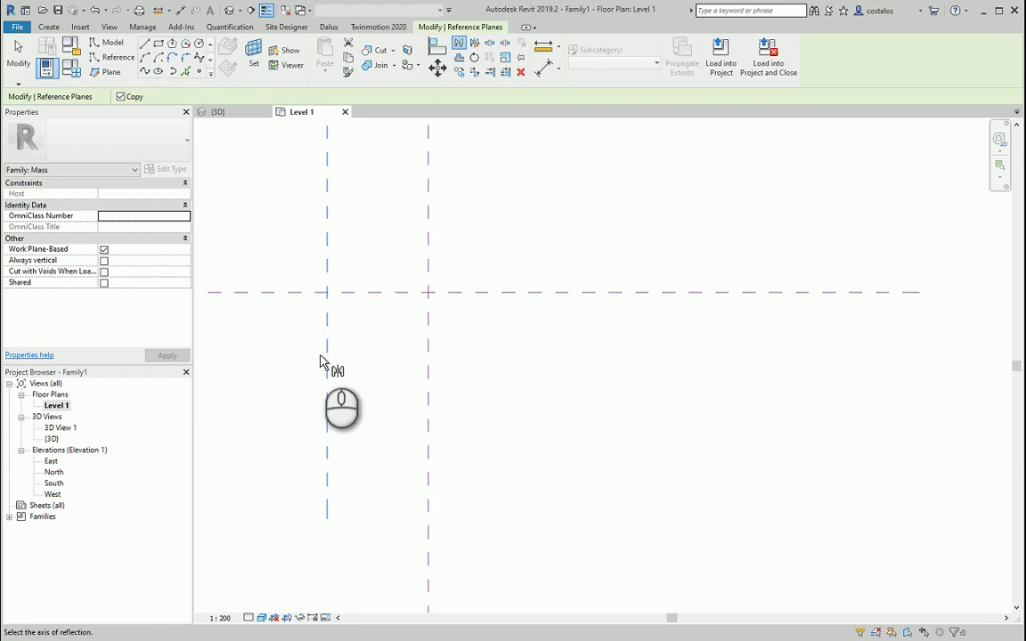
left_click(426, 355)
right_click(574, 321)
left_click(588, 321)
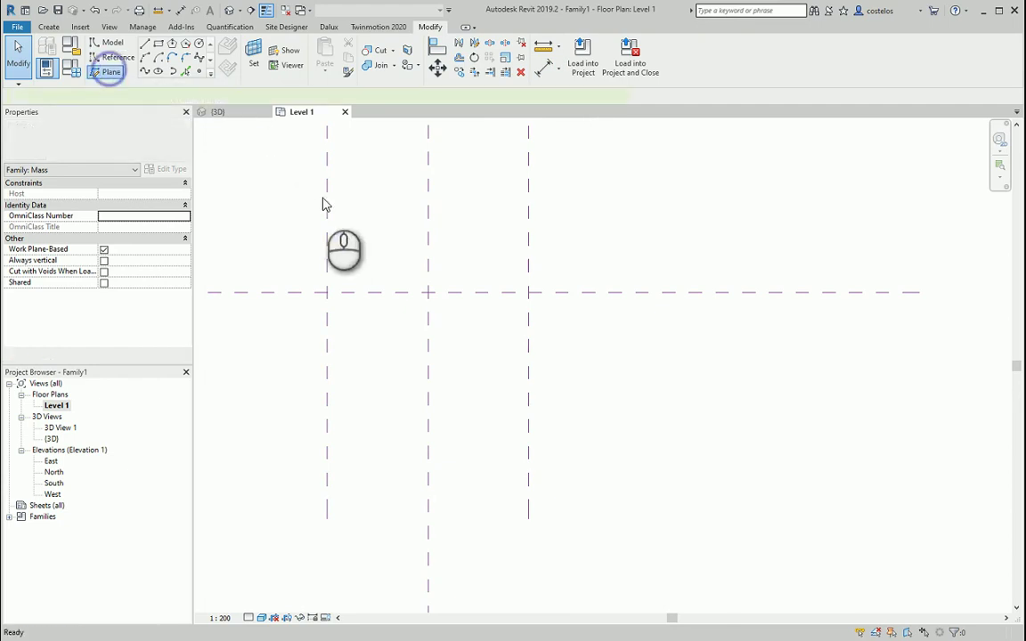
Draw a horizontal reference plane above the horizontal centre plane.
left_click(111, 72)
left_click(297, 201)
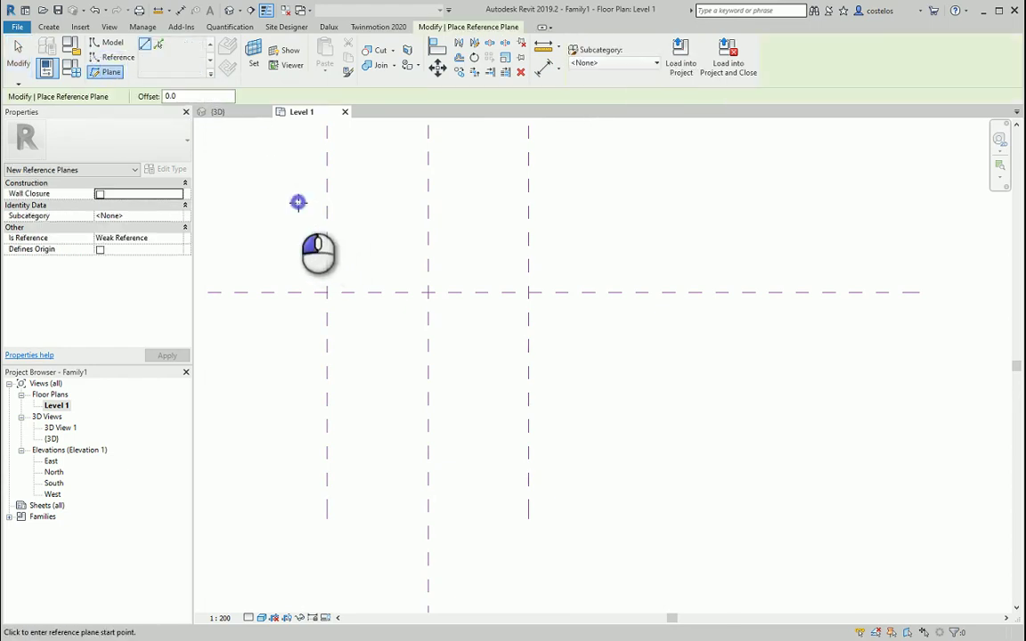
left_click(631, 199)
right_click(655, 187)
left_click(703, 196)
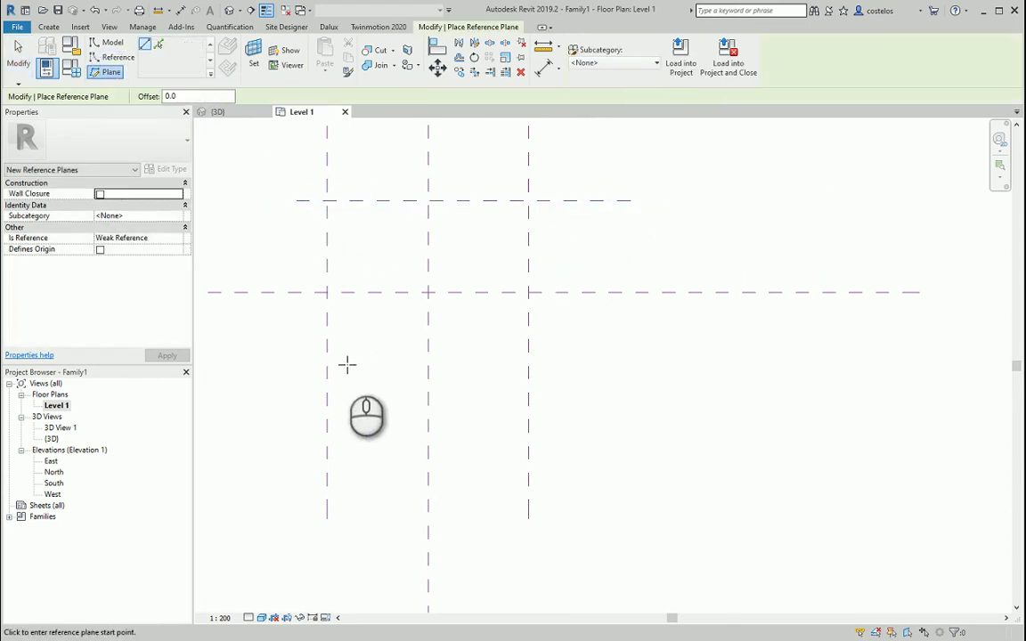
left_click(587, 215)
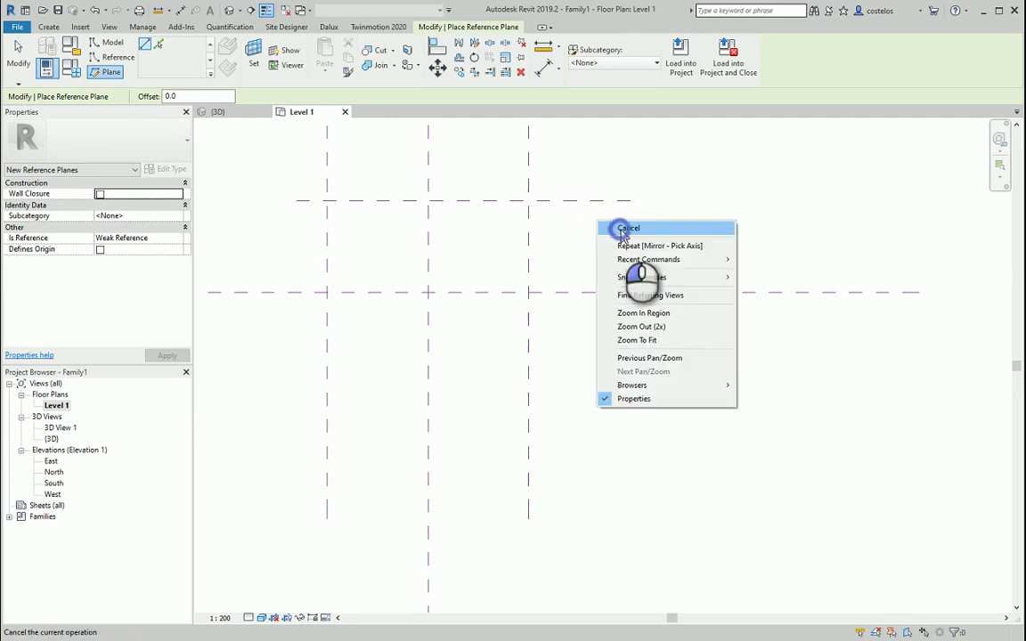
left_click(618, 225)
Set the upper plane's distance from the centre plane to 10000.
left_click(590, 203)
left_click(552, 249)
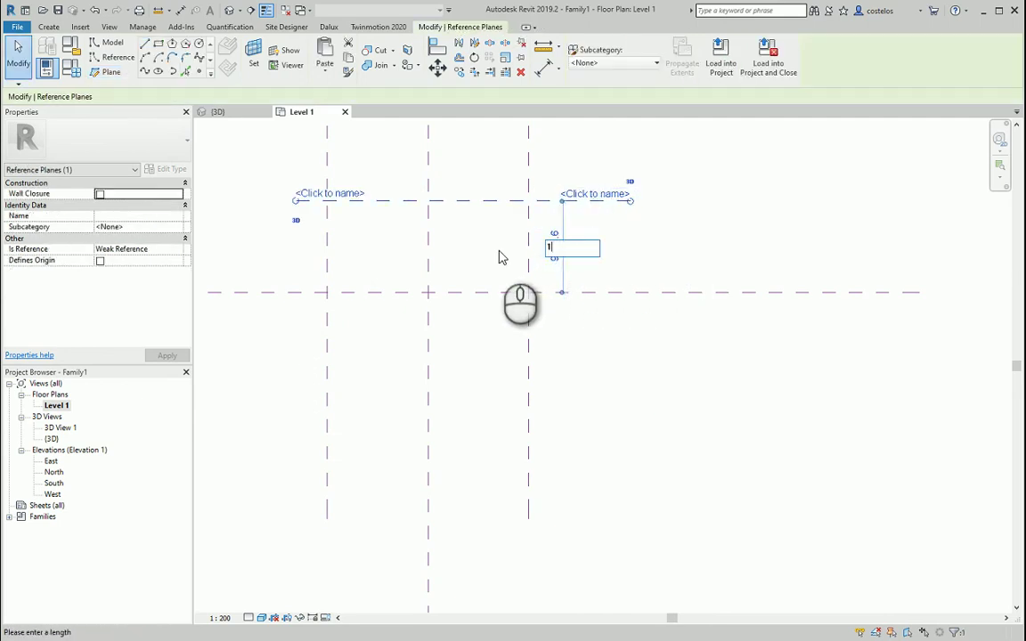
type("10000")
left_click(625, 254)
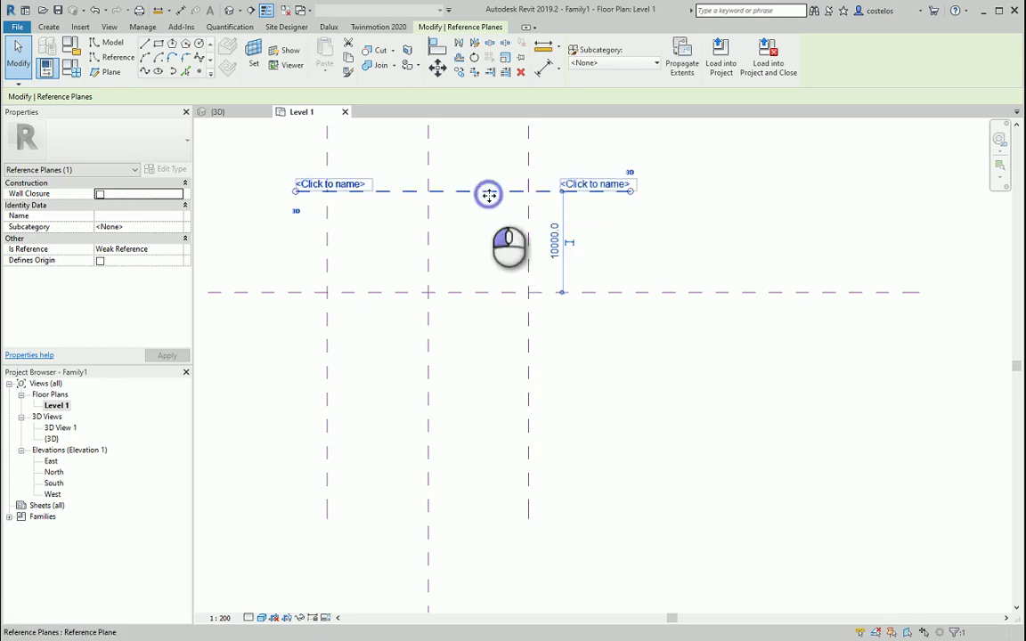
Mirror the upper plane below the horizontal centre plane.
left_click(457, 44)
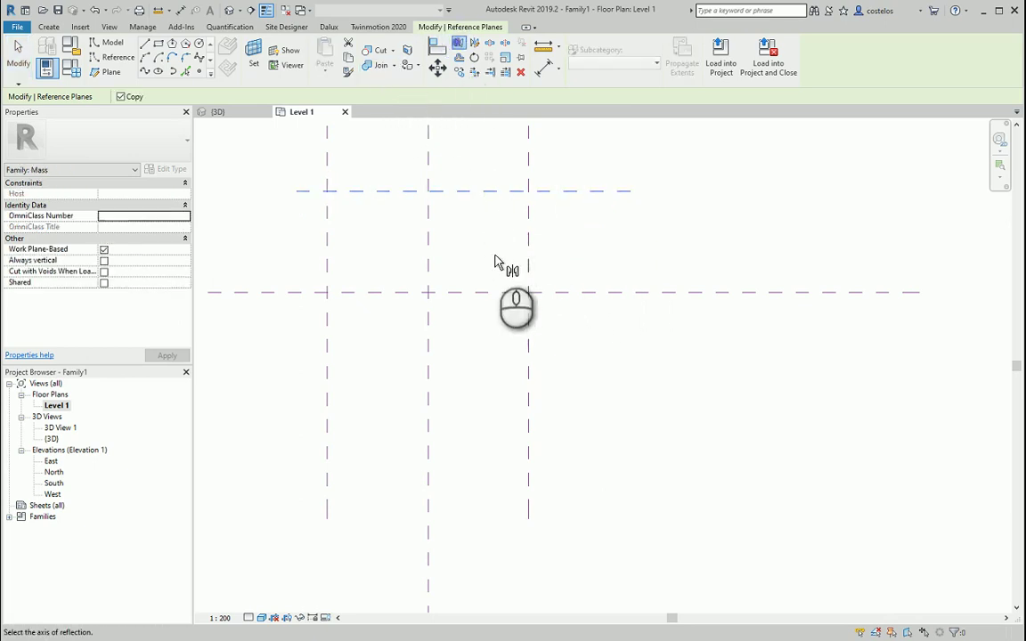
left_click(478, 293)
right_click(585, 240)
left_click(606, 243)
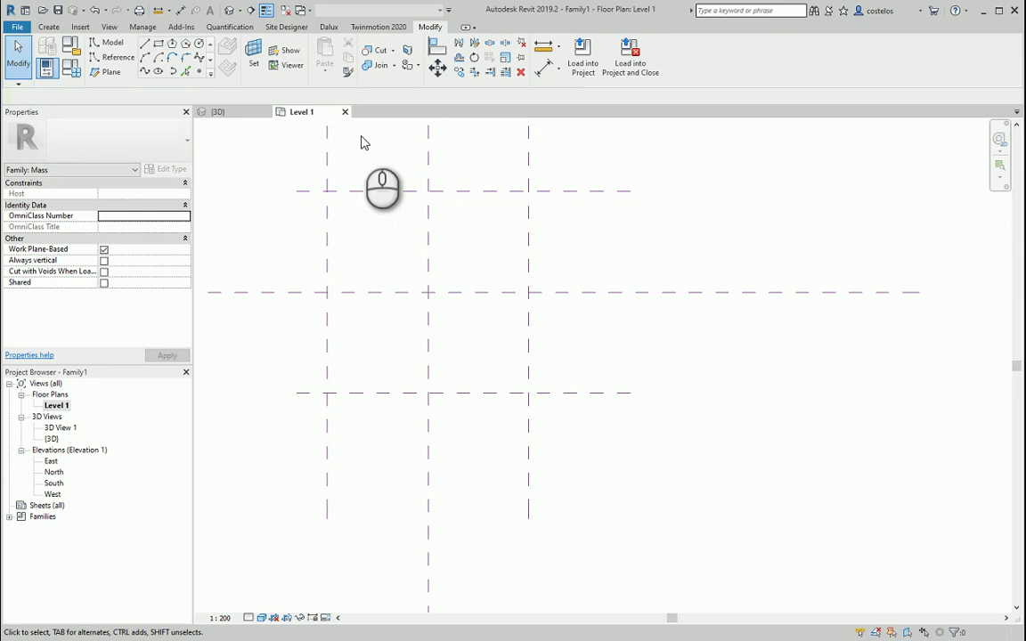
Draw a rectangle of model lines with 1000 corner radius between the outer plane intersections.
left_click(159, 43)
left_click(604, 96)
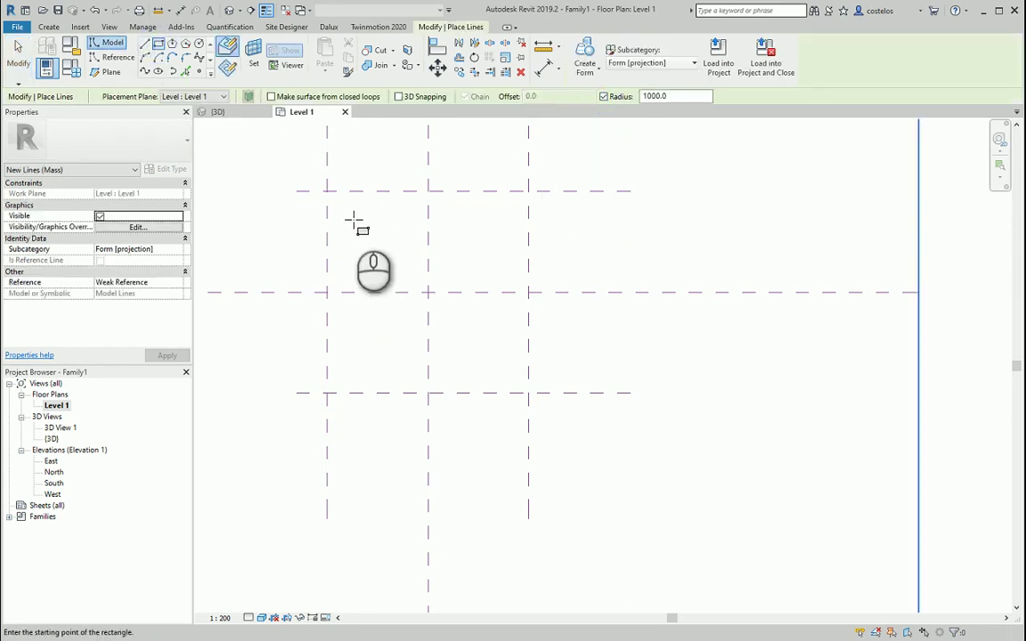
left_click(326, 191)
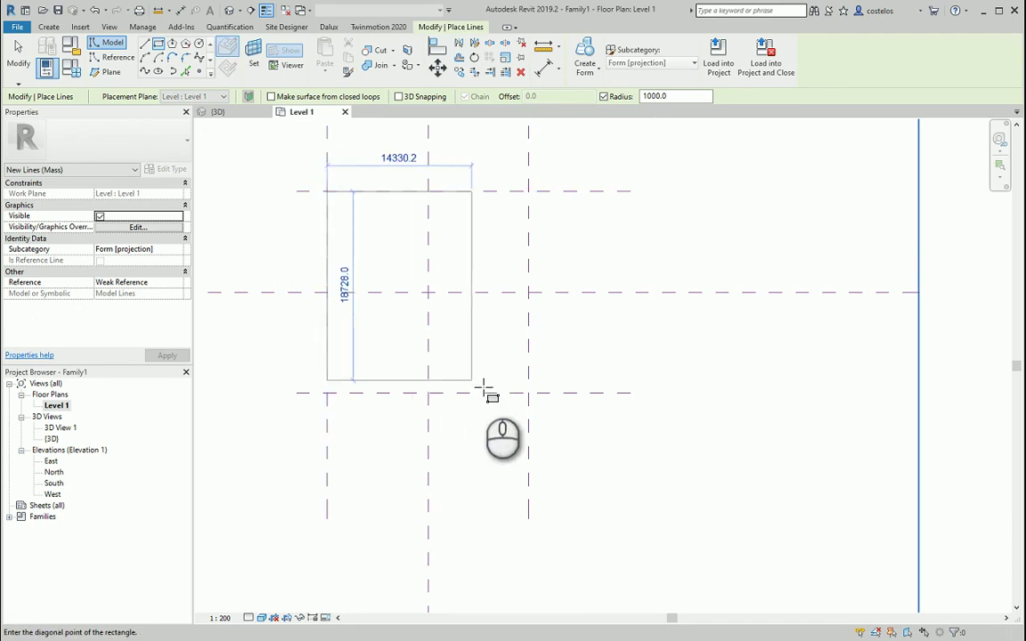
left_click(528, 392)
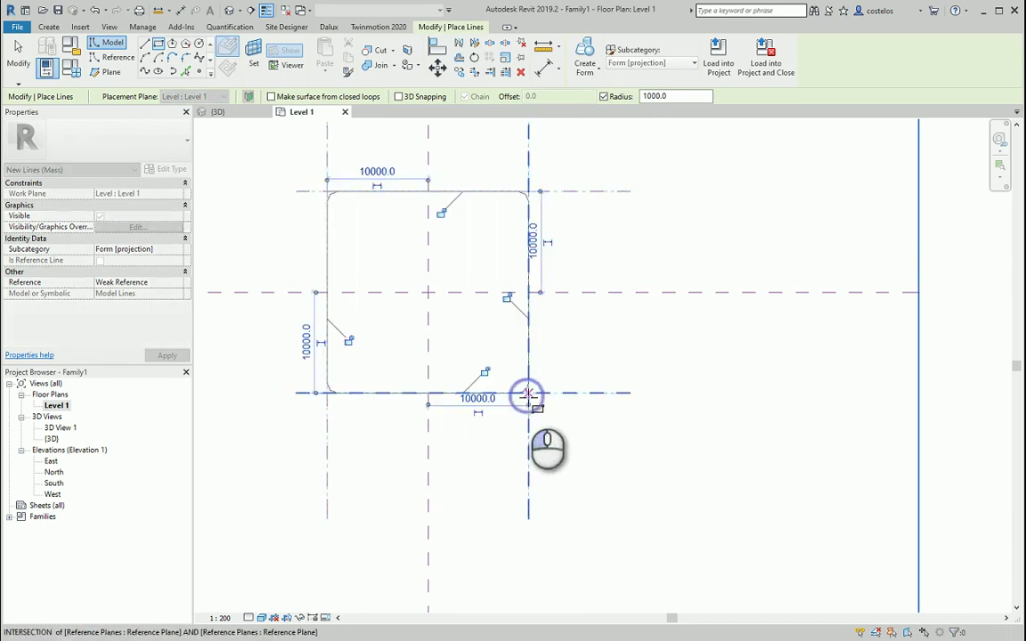
right_click(374, 230)
left_click(389, 242)
right_click(378, 228)
left_click(396, 233)
In the 3D view, select the rounded square outline.
left_click(219, 112)
middle_click_drag(732, 472, 579, 405)
left_click(575, 400)
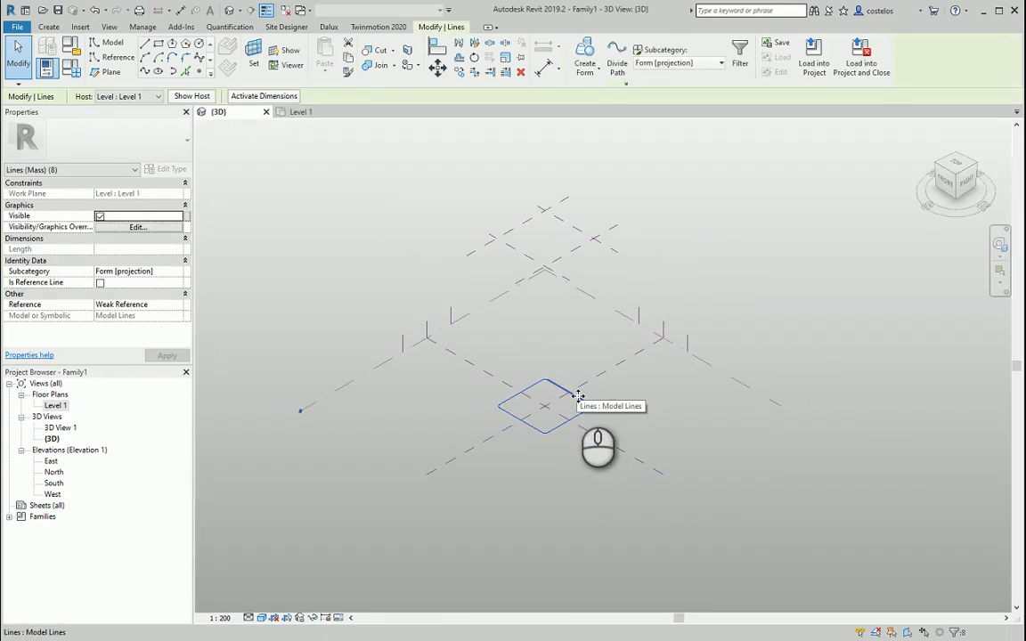
Make a solid form from the outline and drag its top face up into a taller box.
left_click(585, 66)
left_click(607, 92)
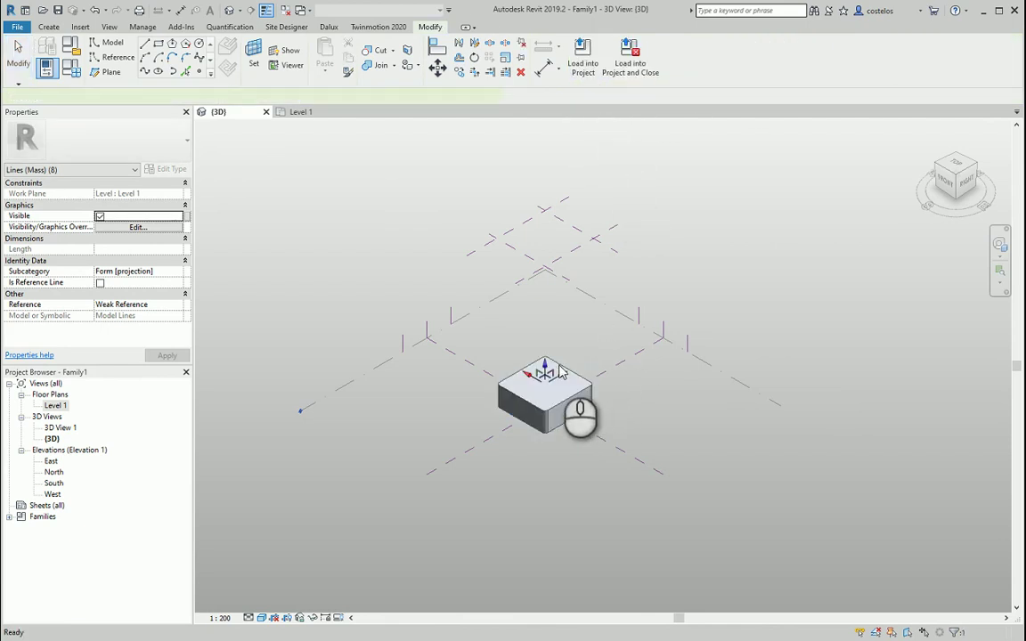
left_click(544, 374)
left_click_drag(545, 369, 545, 336)
left_click(579, 322)
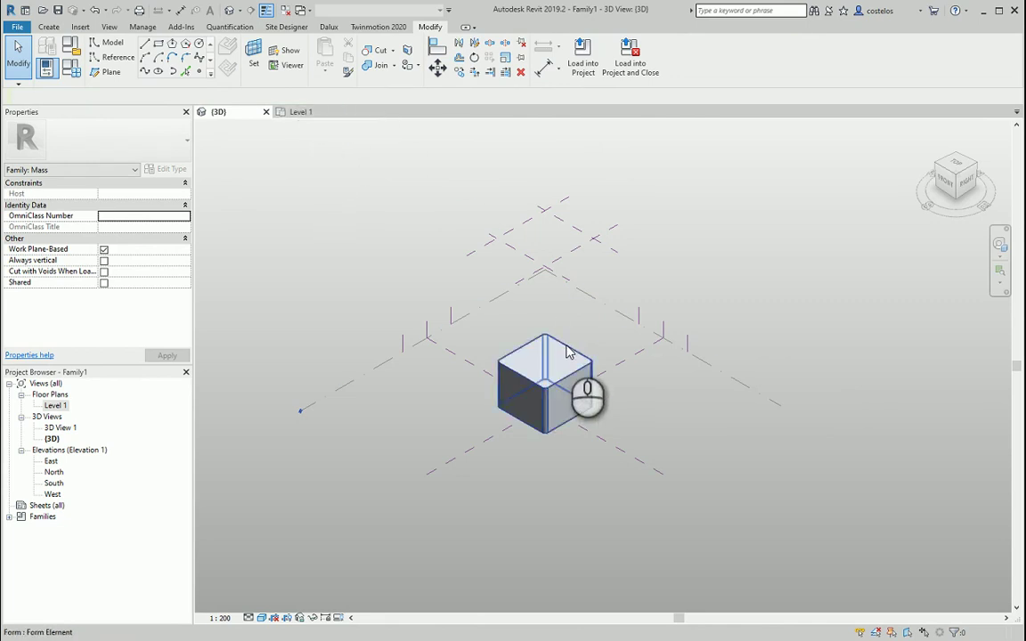
Select the box's top face and lock the form's profiles.
left_click(567, 352)
left_click(590, 344)
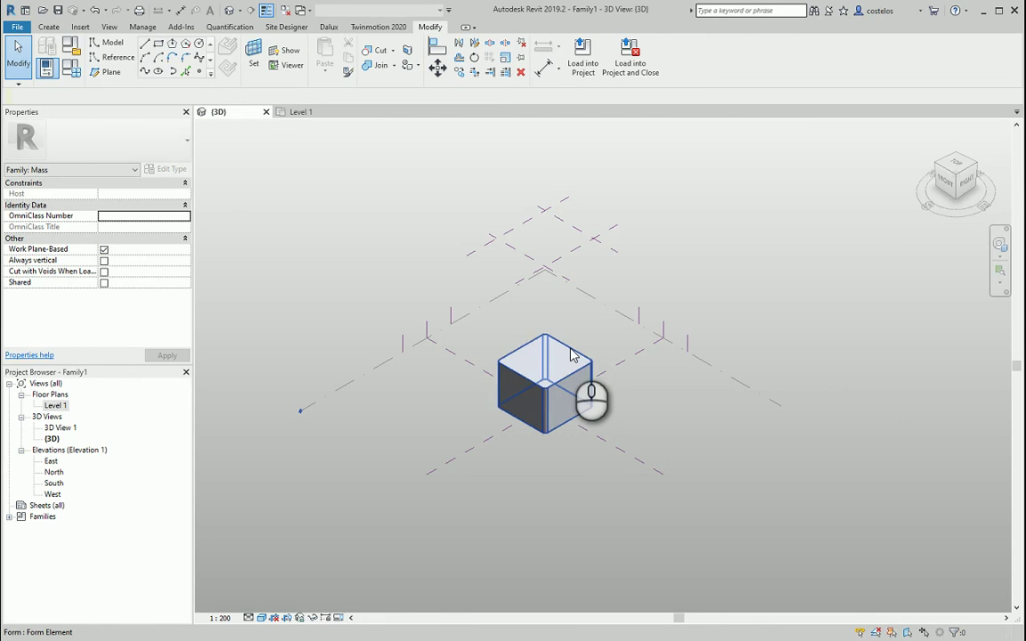
left_click(573, 355)
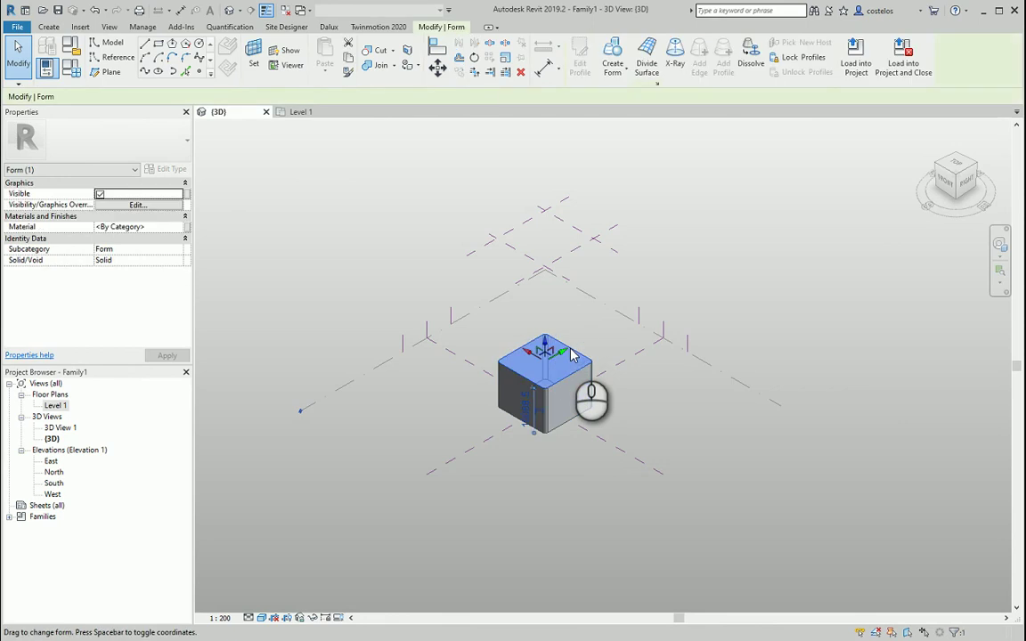
left_click(773, 59)
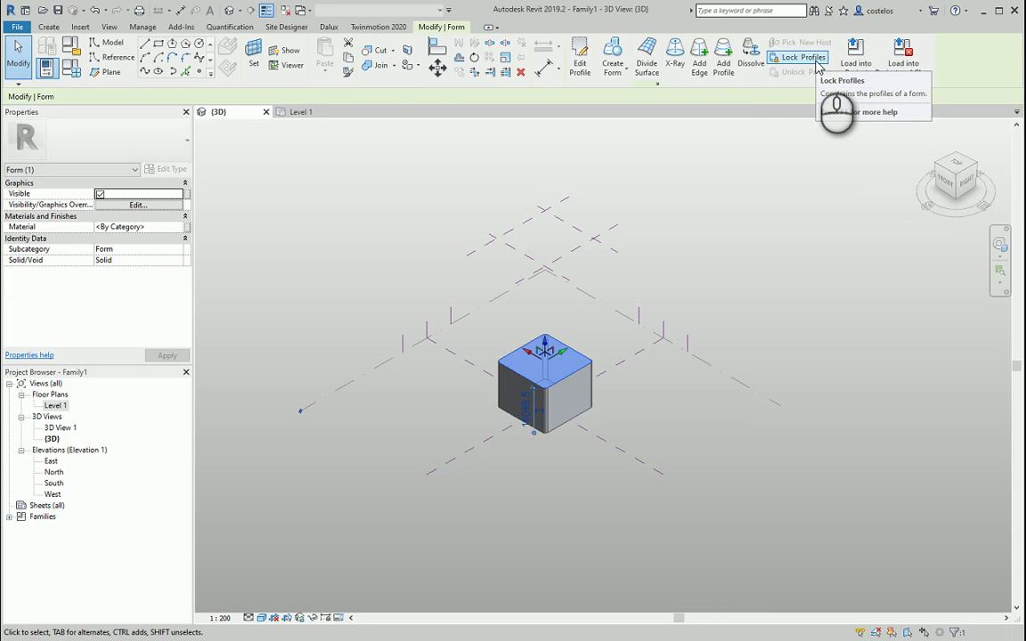
In Level 1 plan, scale the form about the centre intersection, collapsing its top into a pyramid apex.
left_click(301, 112)
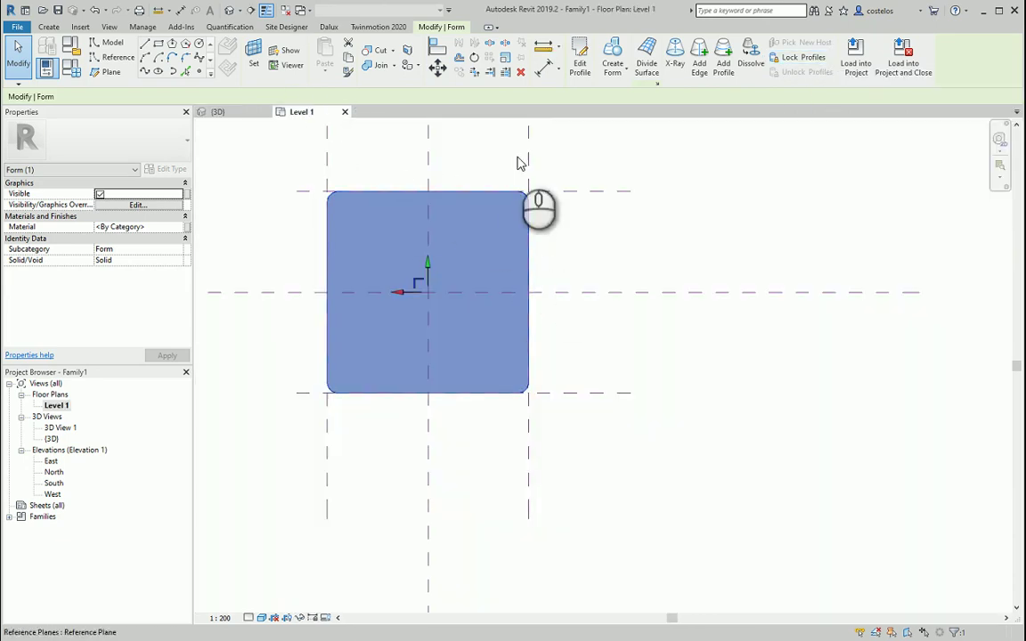
left_click(505, 57)
left_click(428, 292)
left_click(529, 292)
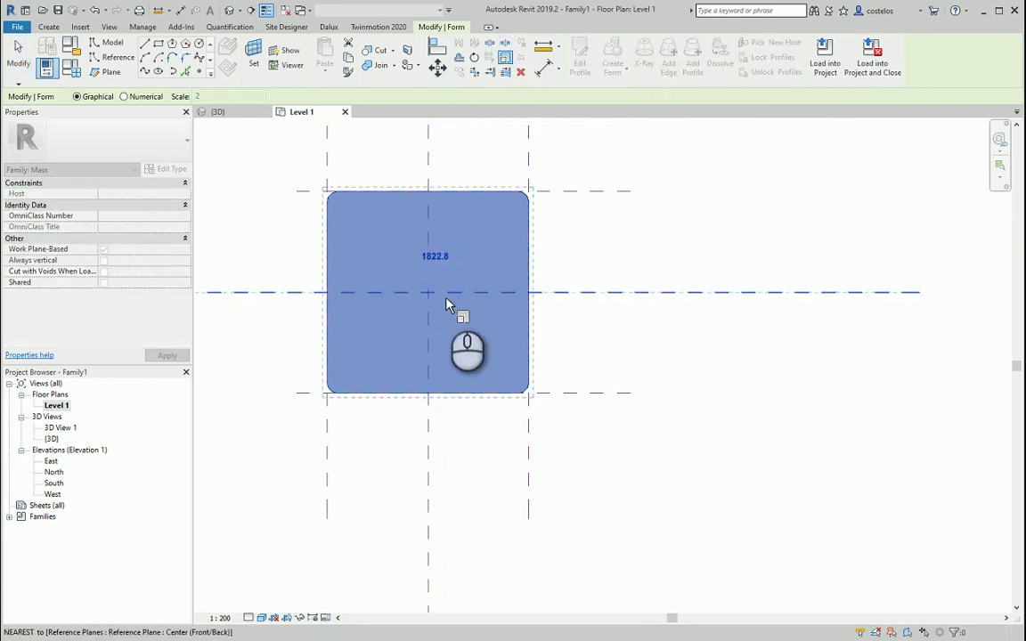
scroll(438, 298, "up", 2)
scroll(436, 298, "up", 4)
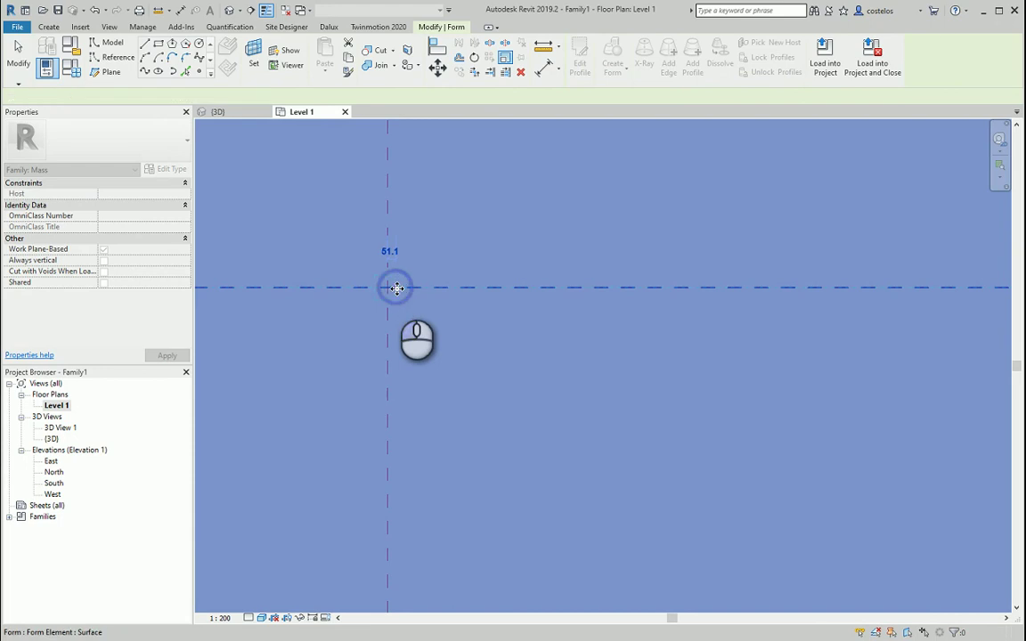
left_click(397, 290)
scroll(485, 286, "down", 5)
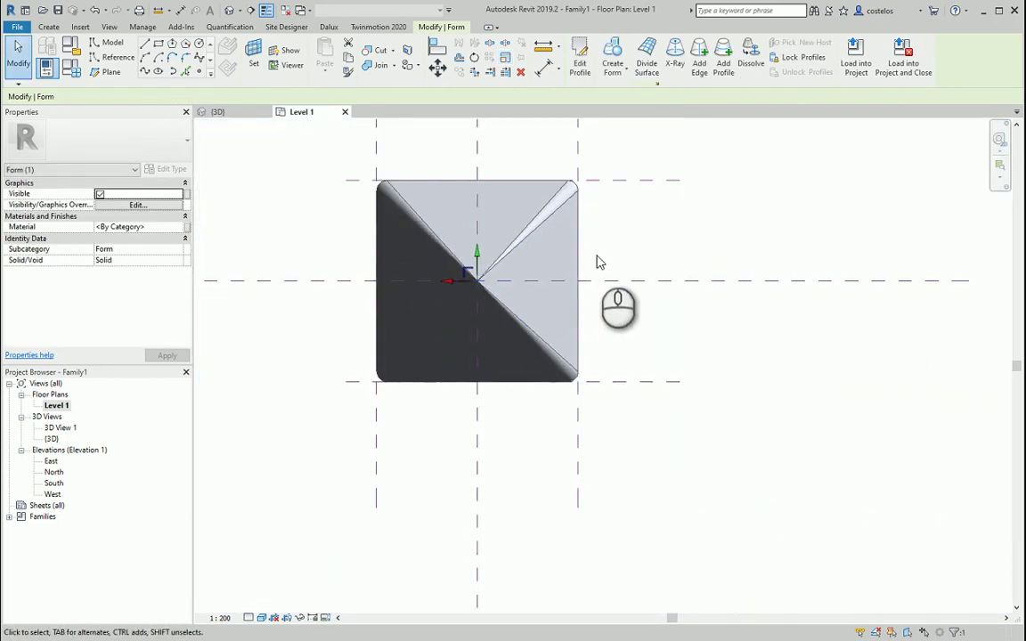
left_click(601, 256)
left_click(236, 116)
Select the pyramid form in 3D and turn on X-Ray to see its structure.
scroll(559, 363, "up", 5)
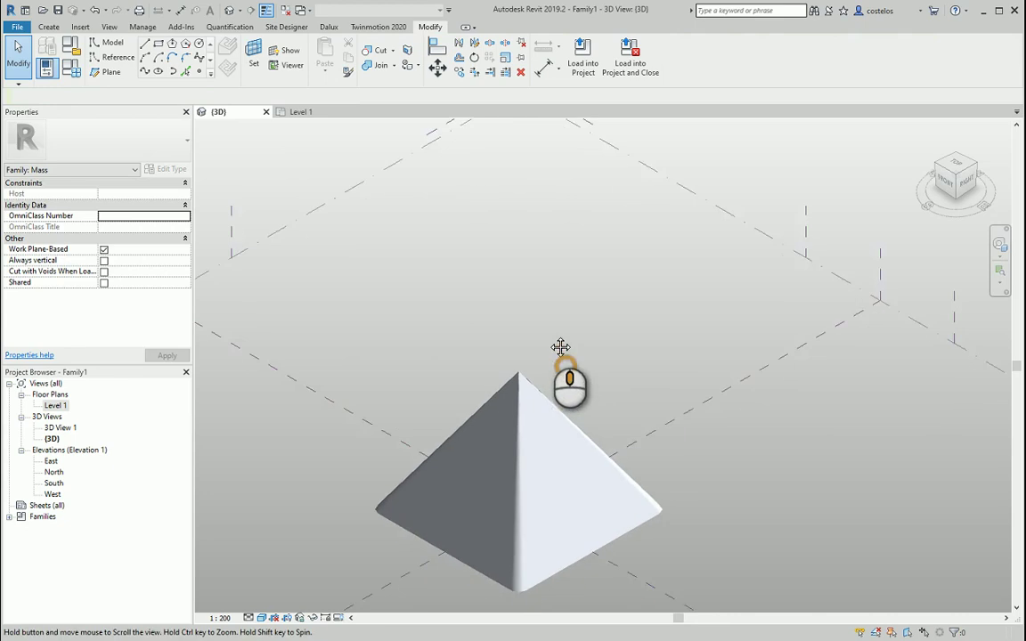
middle_click_drag(555, 295, 549, 211)
scroll(522, 425, "down", 1)
scroll(524, 320, "up", 4)
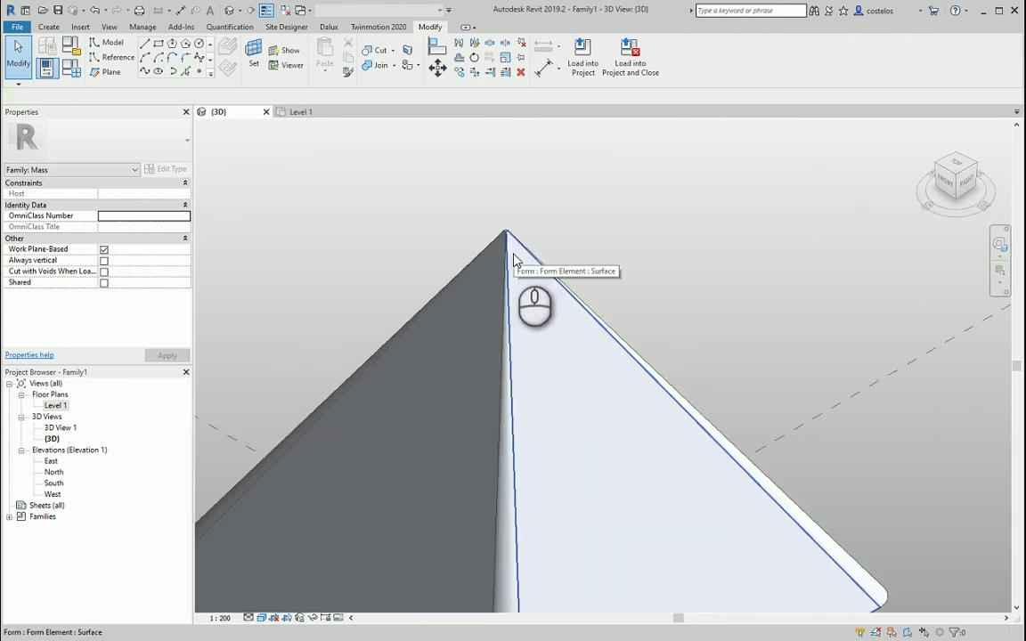
left_click(514, 259)
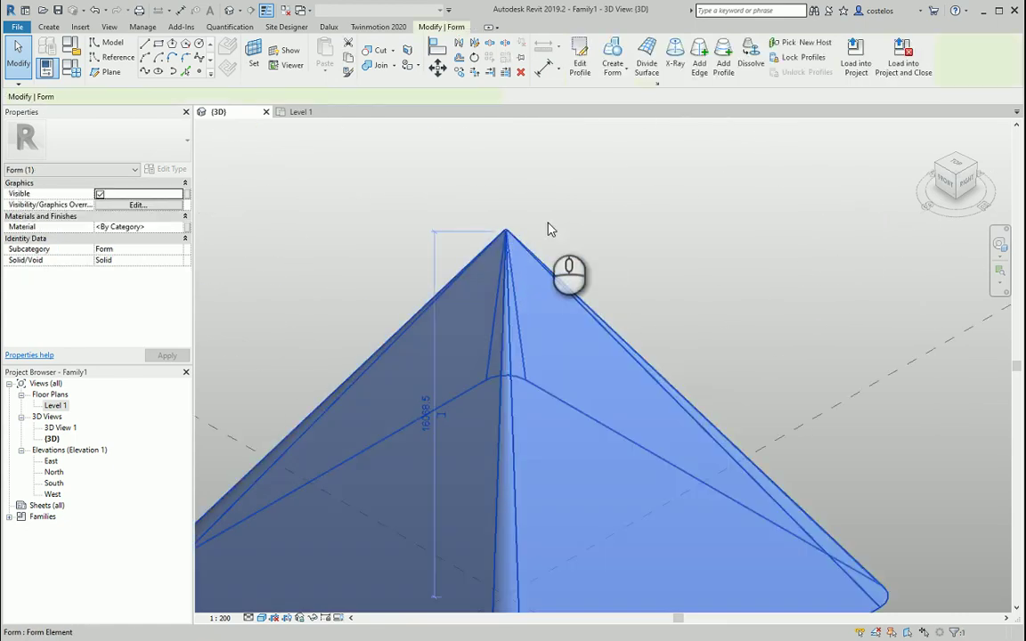
left_click(674, 55)
middle_click_drag(622, 227, 620, 254, "shift")
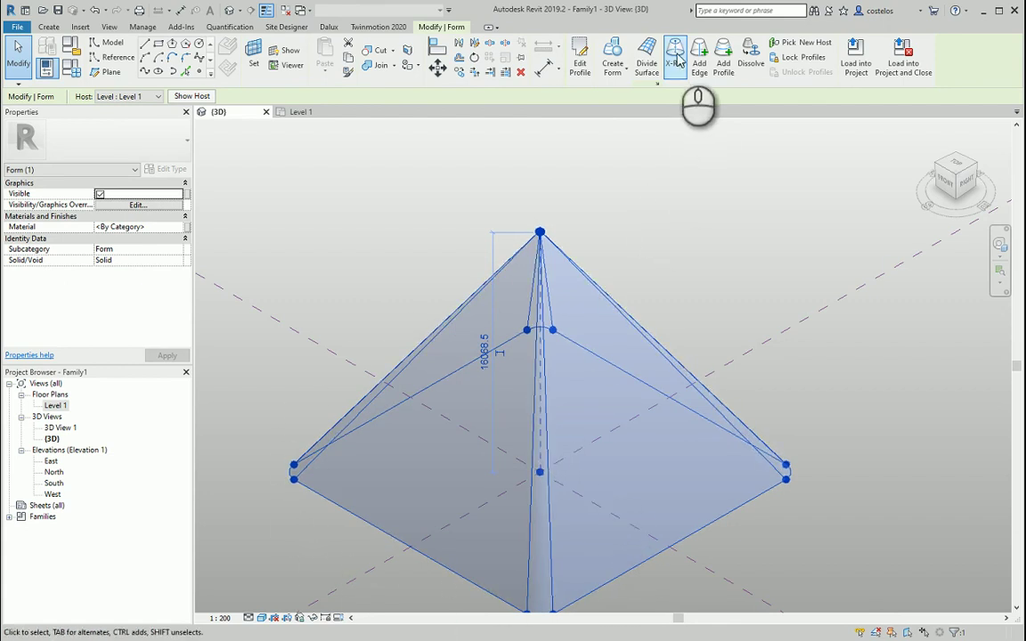
Add a horizontal profile partway up the pyramid and select it.
left_click(676, 60)
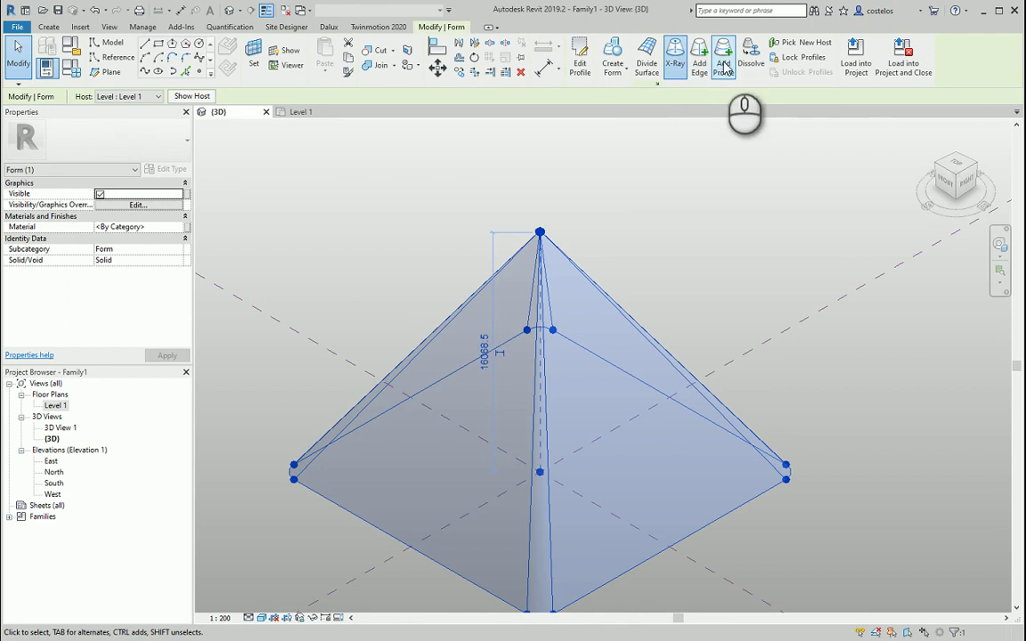
left_click(636, 206)
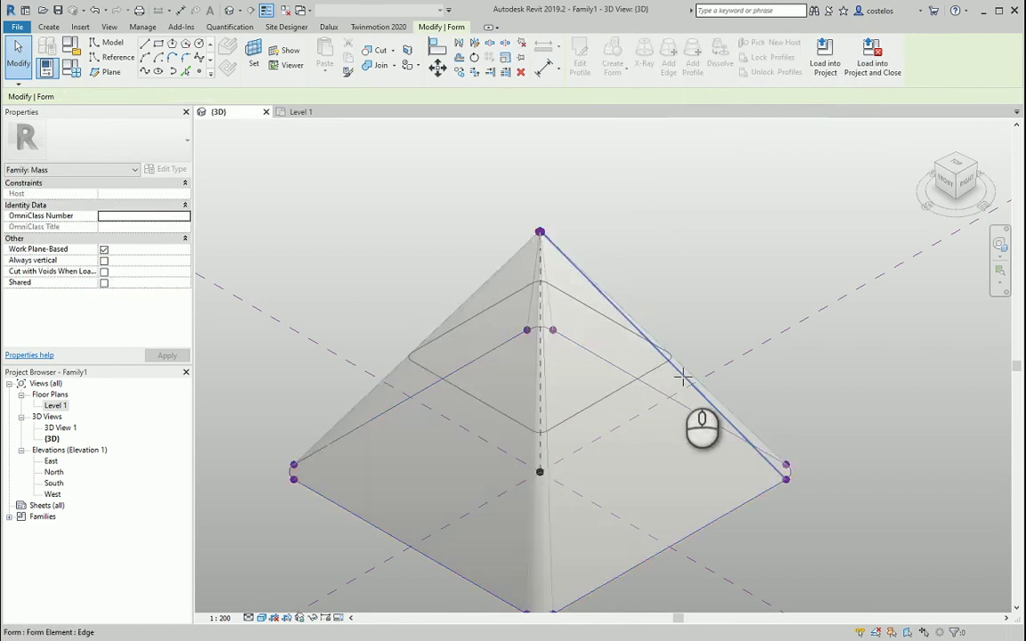
left_click(688, 417)
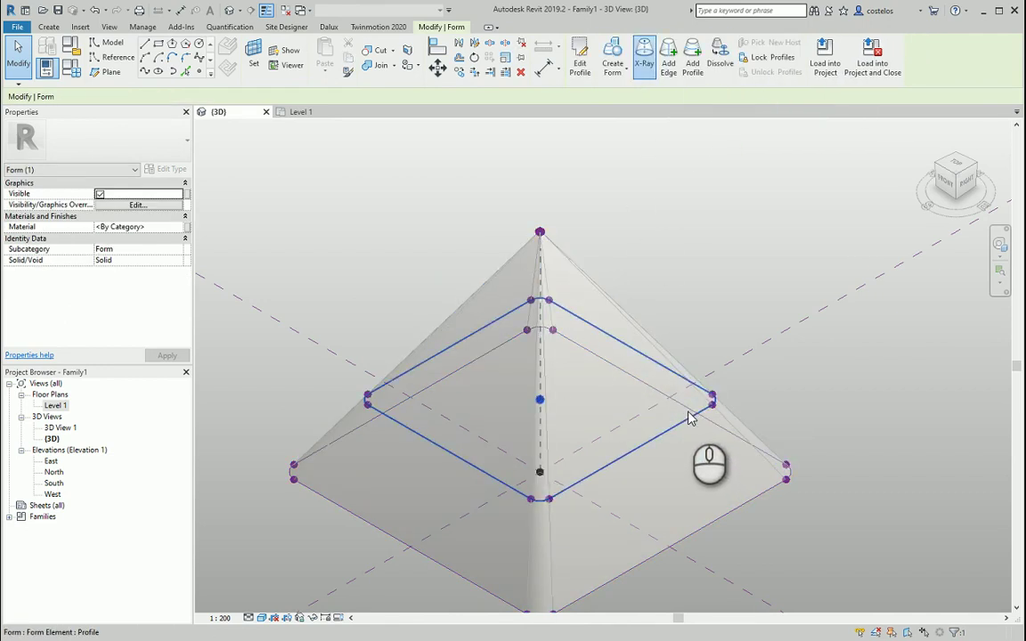
From the front view, raise the middle profile so the pyramid's sides bulge outward.
left_click(946, 185)
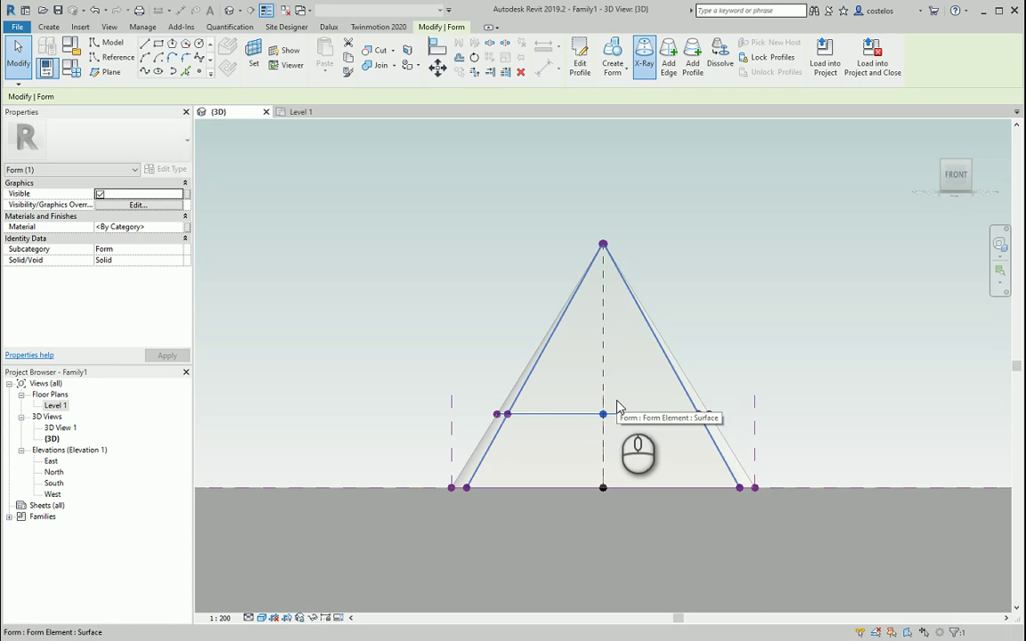
left_click(618, 409)
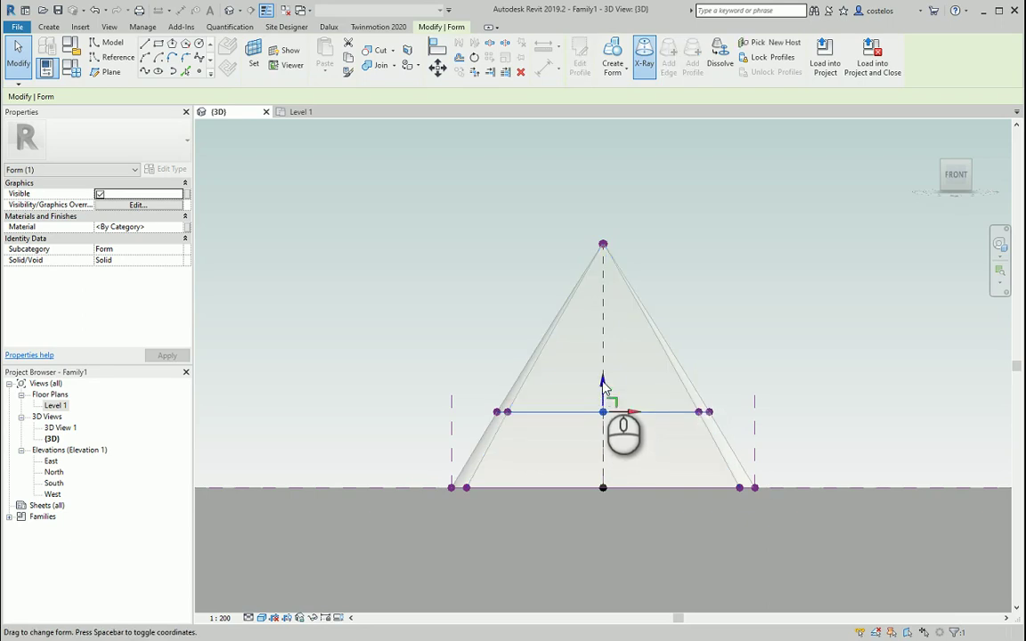
left_click_drag(603, 385, 605, 381)
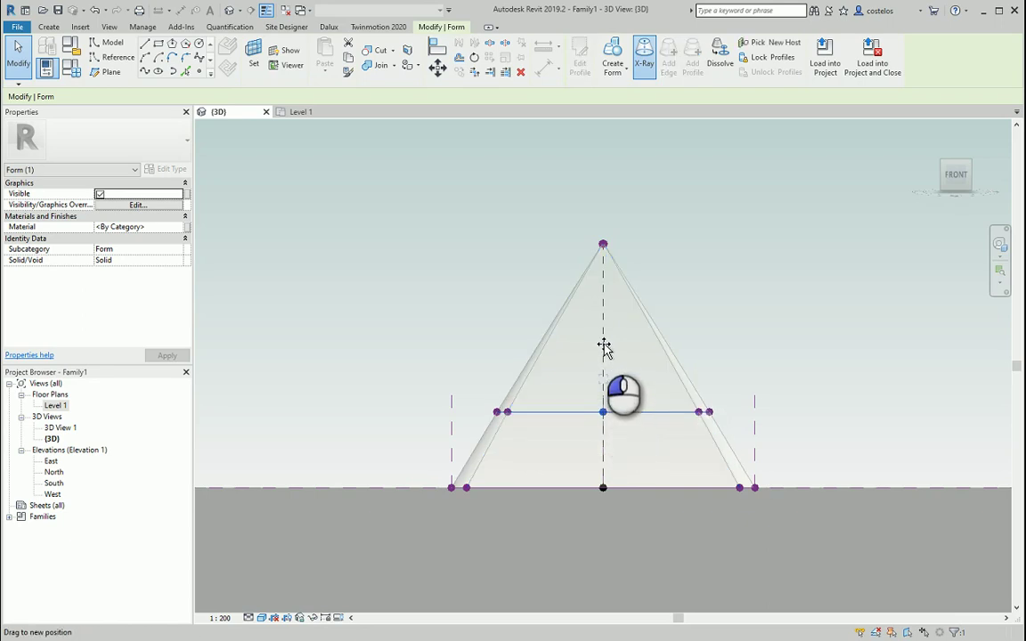
left_click_drag(606, 341, 681, 326)
left_click(771, 297)
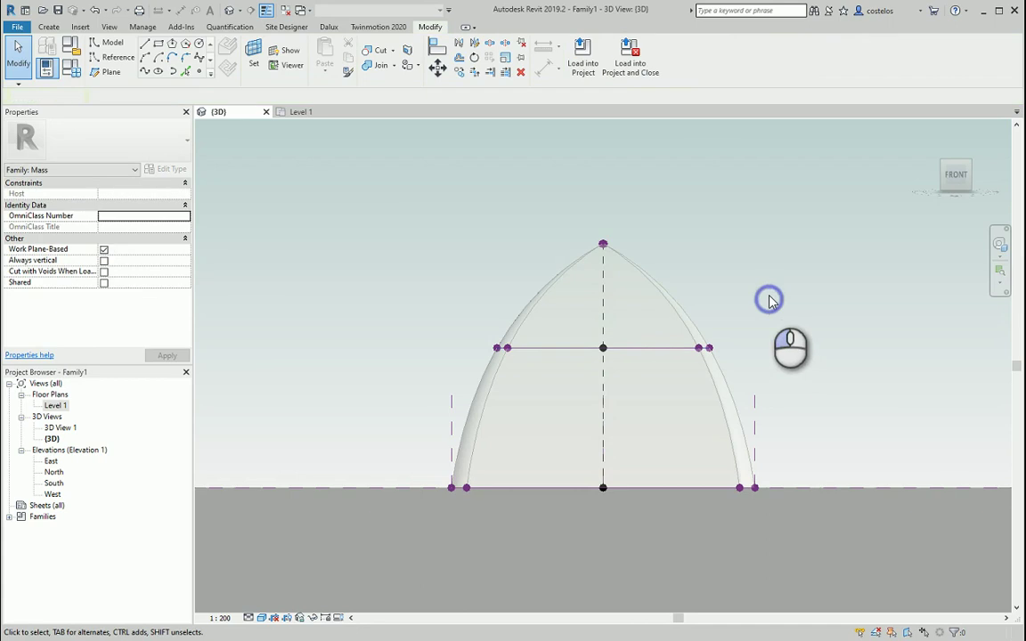
Select the apex profile and lower it to shorten the dome.
scroll(605, 289, "up", 5)
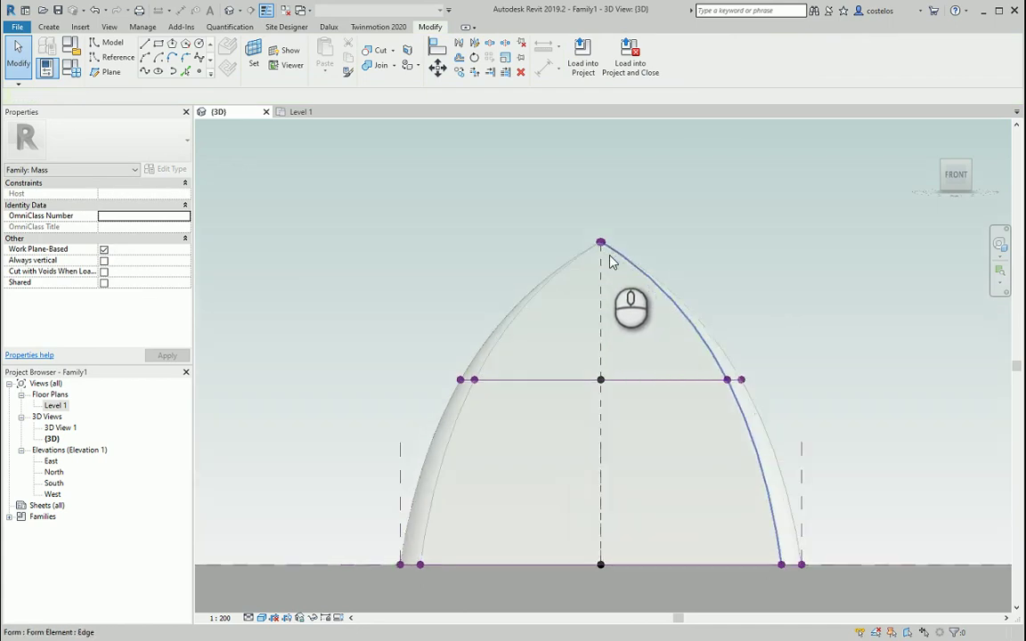
scroll(588, 320, "up", 6)
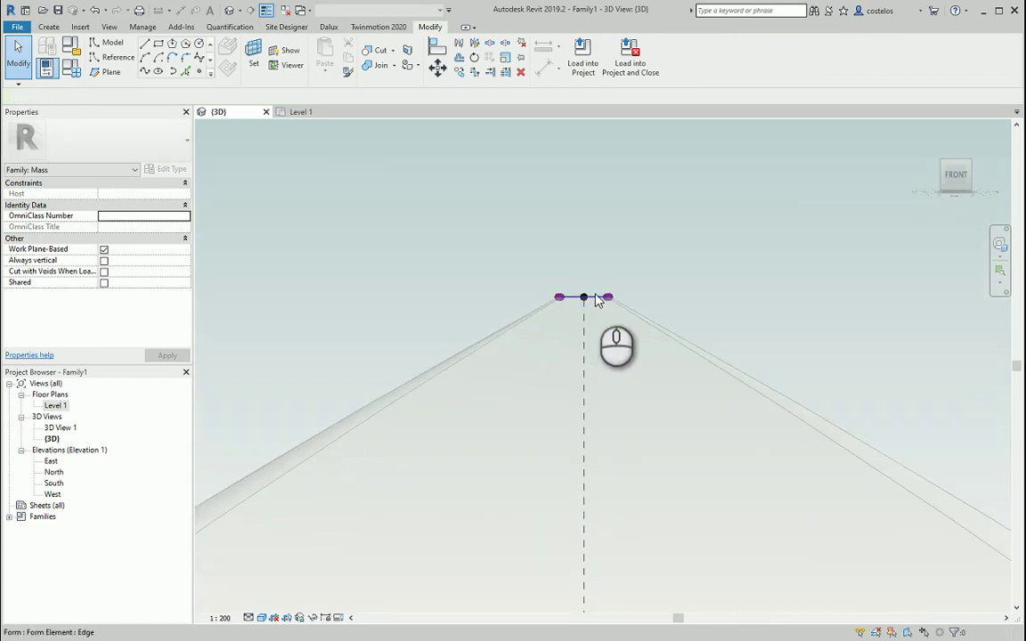
key("Tab")
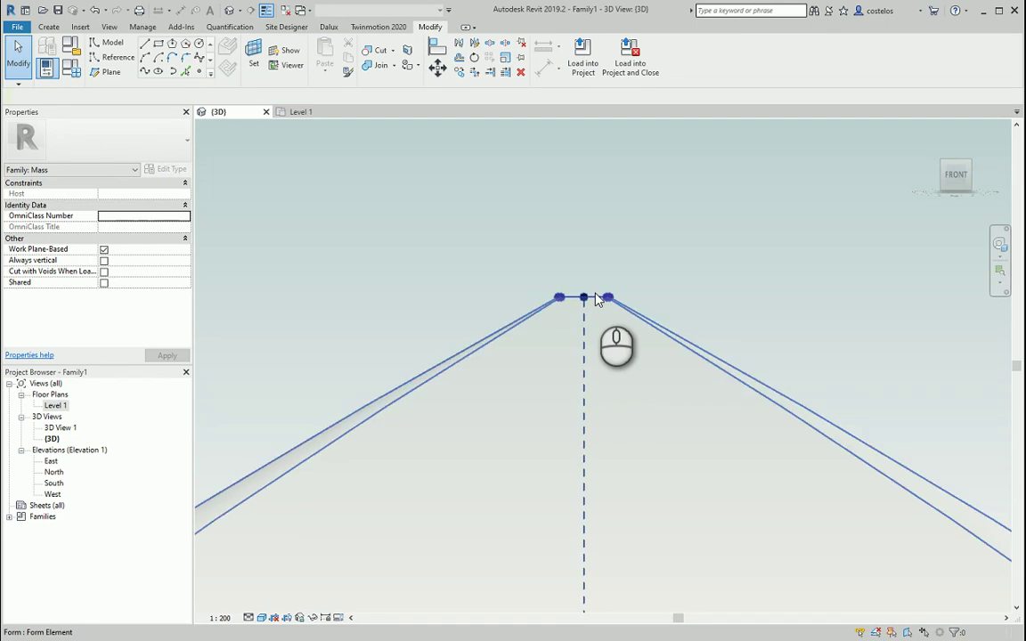
left_click(595, 298)
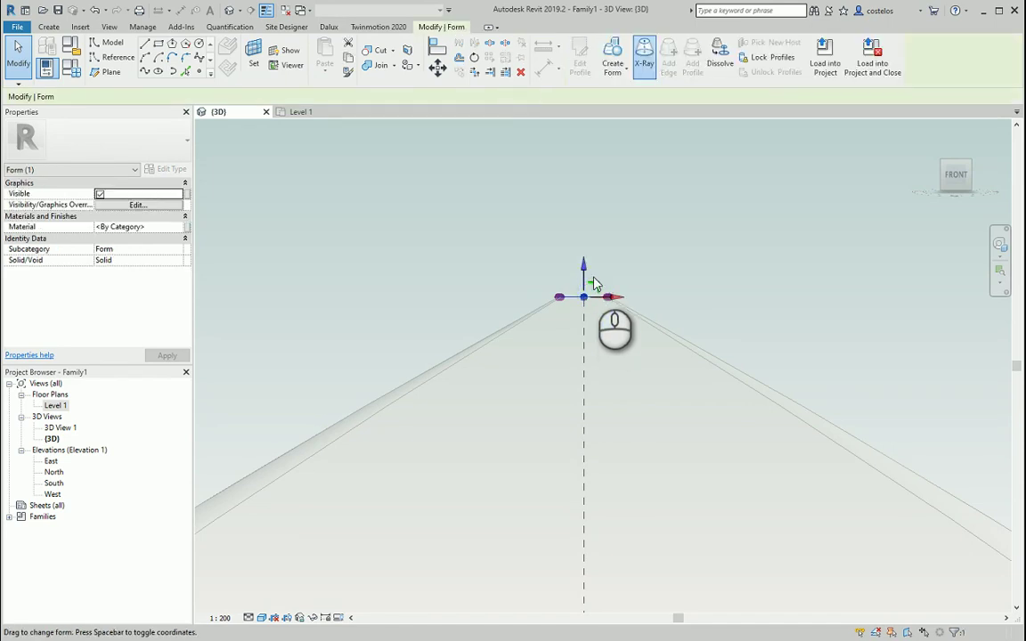
left_click_drag(588, 292, 580, 329)
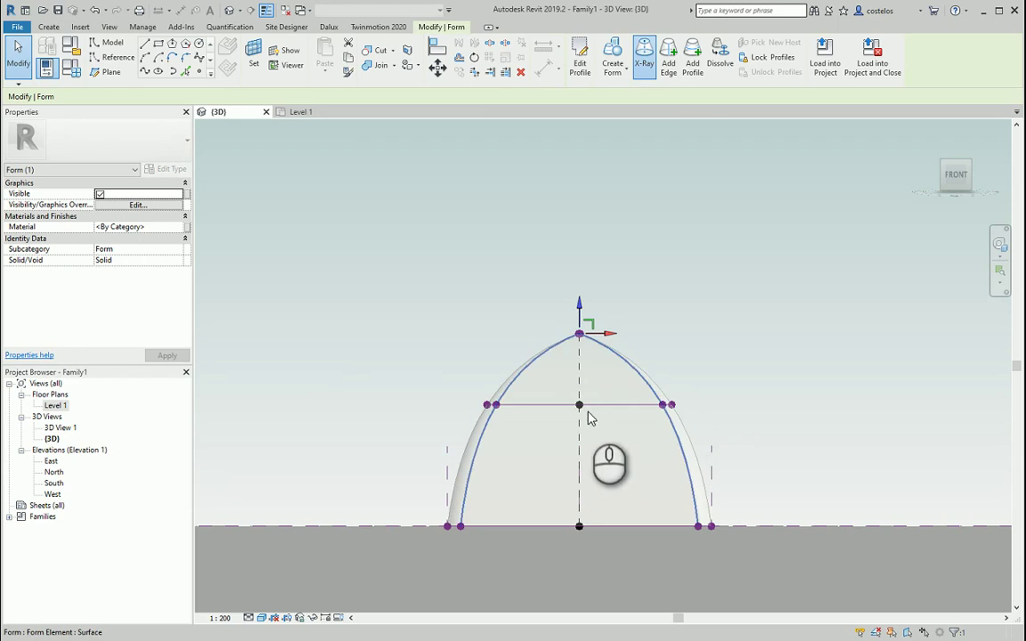
left_click(706, 334)
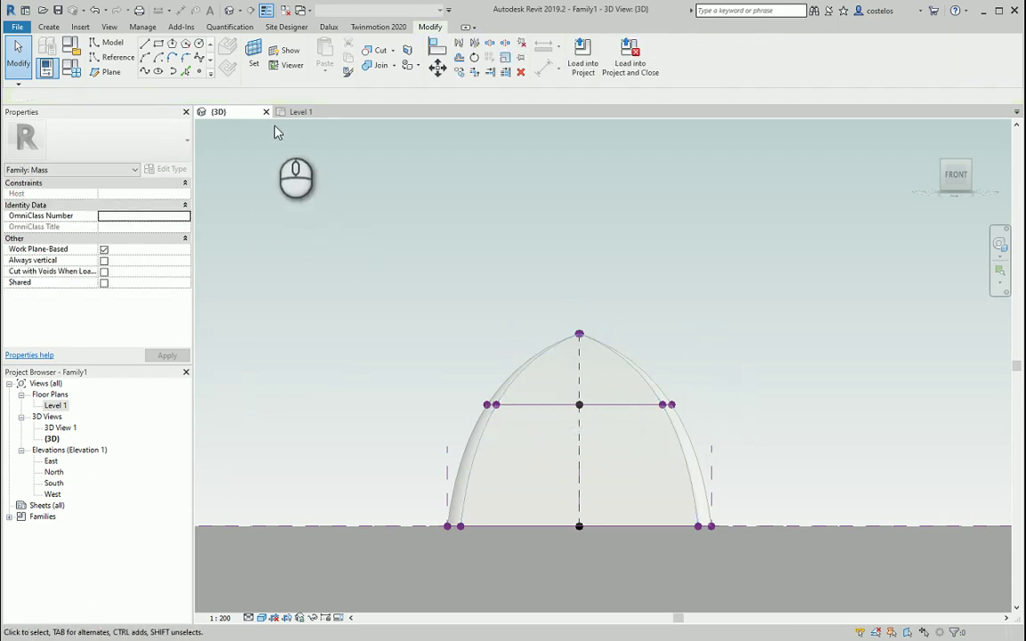
Return to an angled 3D view and switch X-Ray off for the whole dome form.
left_click(971, 169)
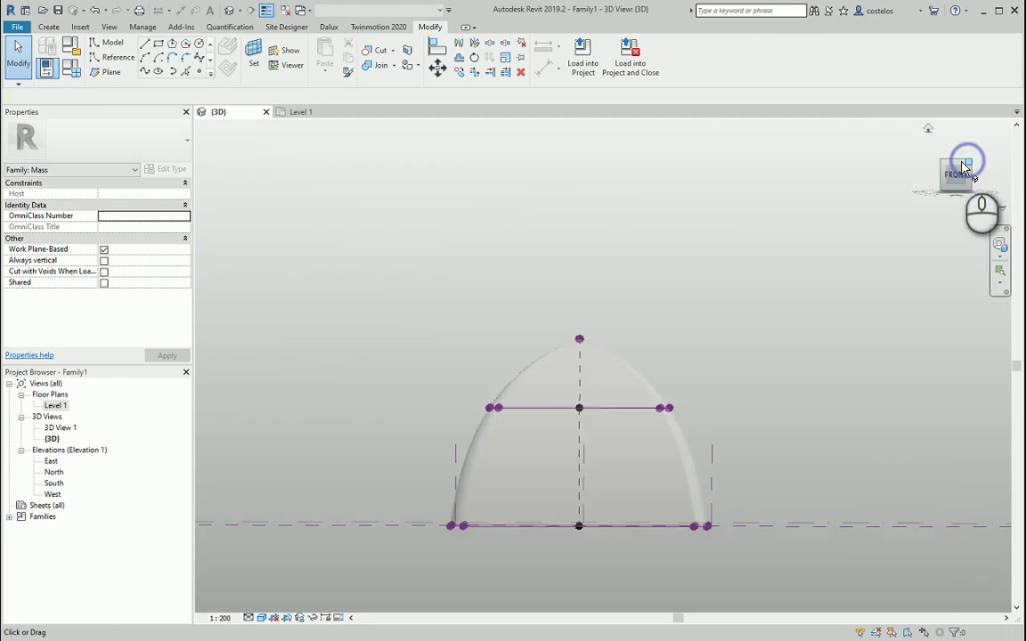
scroll(614, 378, "up", 3)
scroll(615, 360, "up", 2)
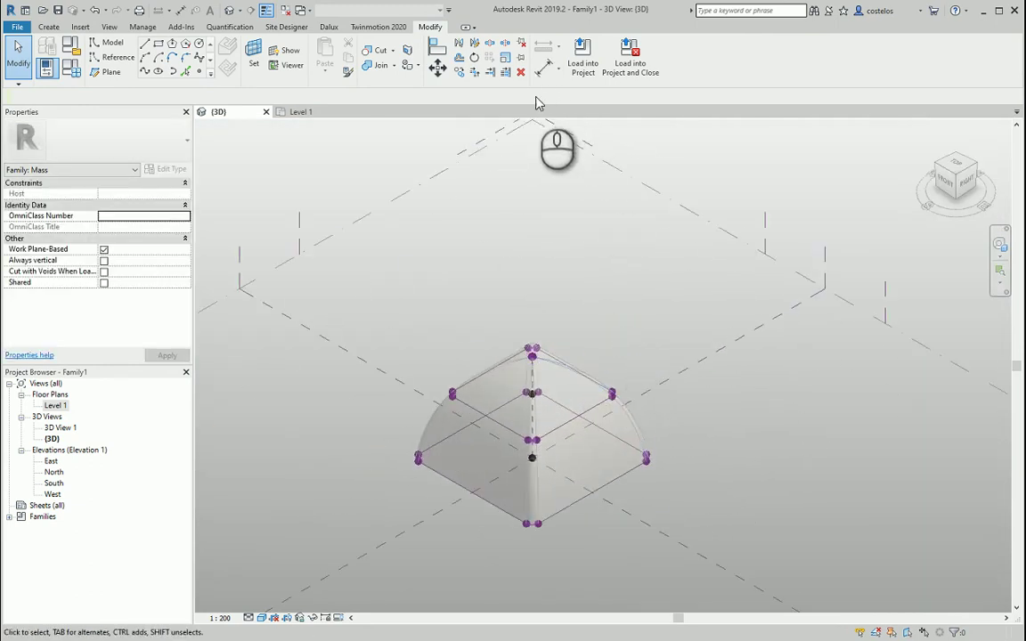
key("Tab")
left_click(554, 381)
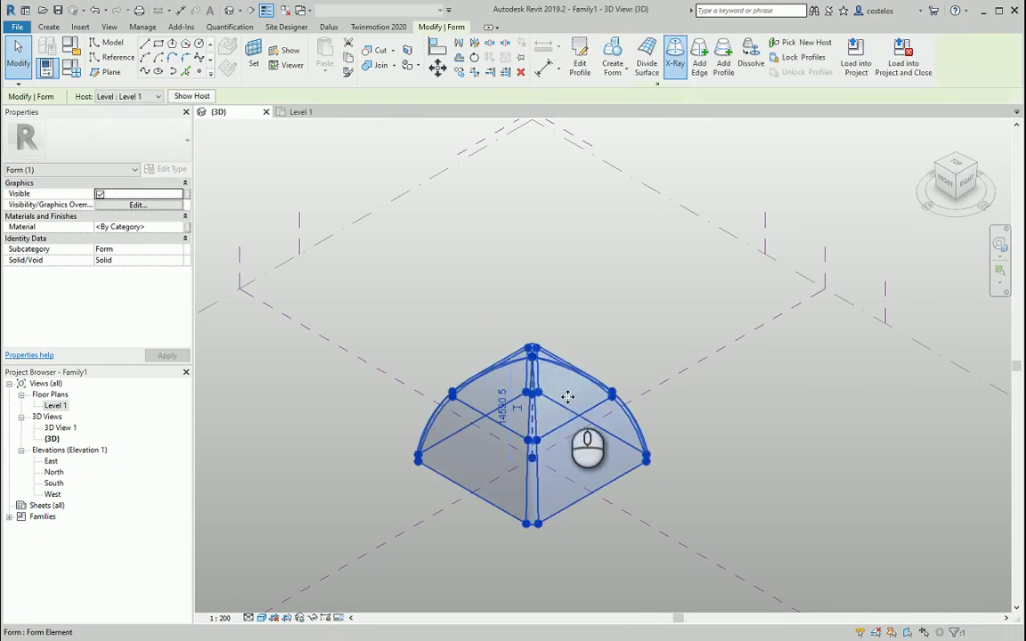
left_click(677, 61)
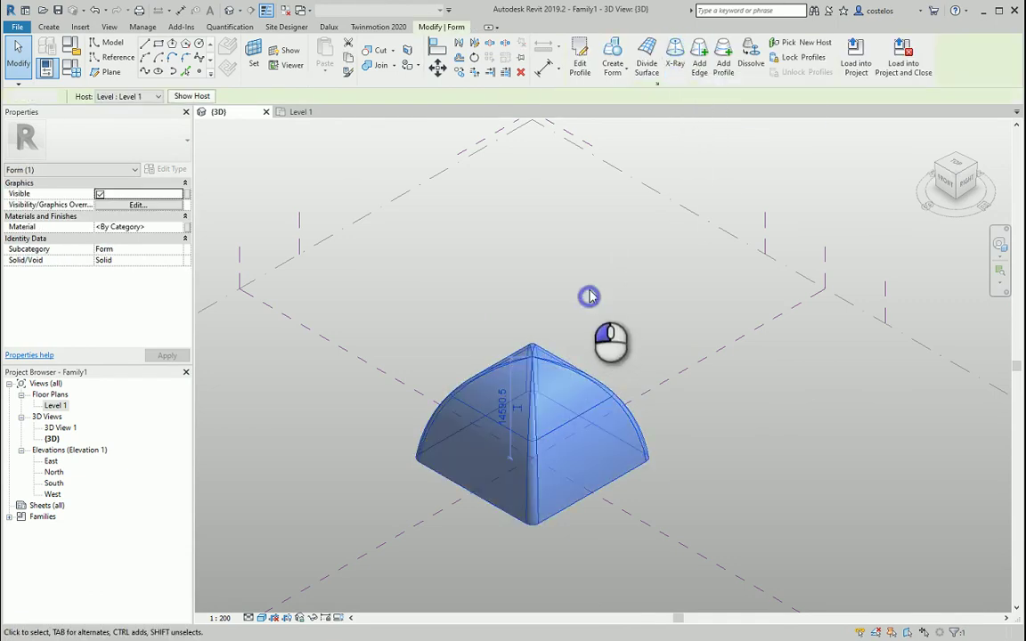
left_click(589, 298)
Orbit the dome, select the whole form and turn X-Ray back on.
middle_click_drag(552, 492, 545, 456, "shift")
scroll(545, 455, "up", 3)
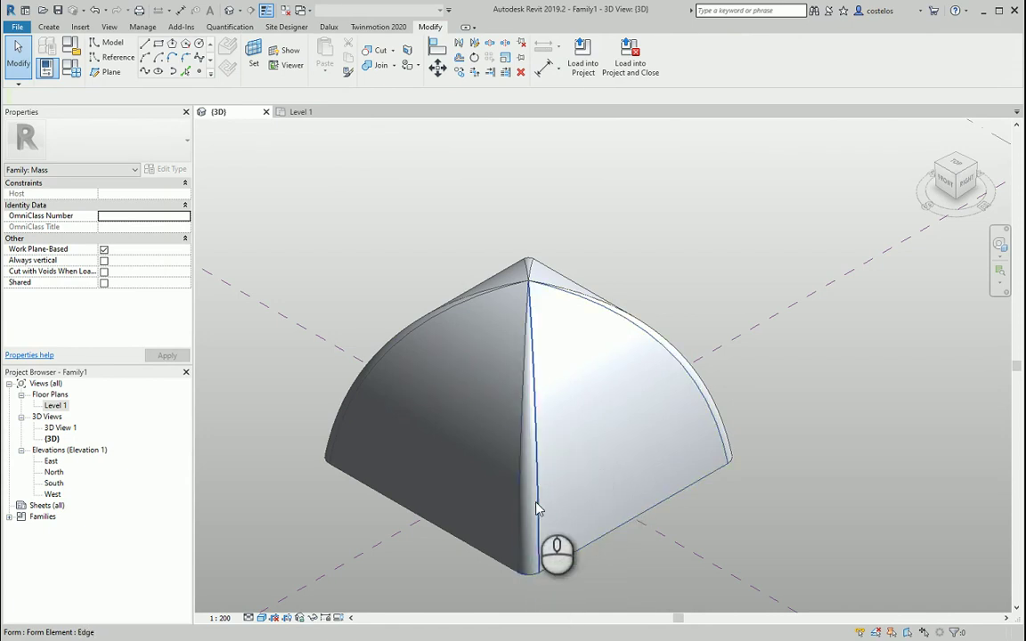
middle_click_drag(513, 464, 572, 425, "shift")
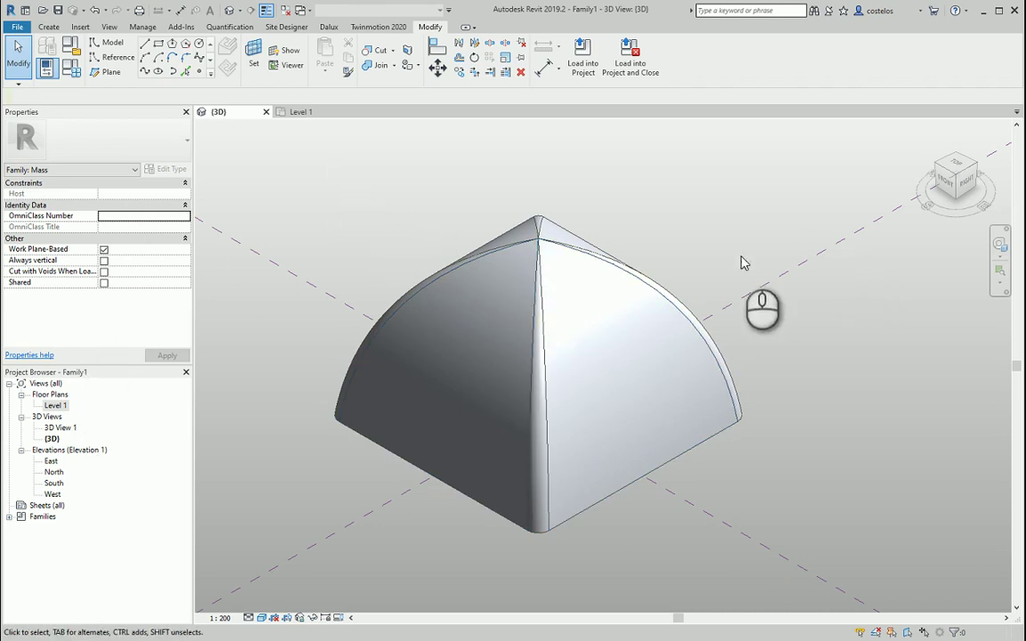
key("Tab")
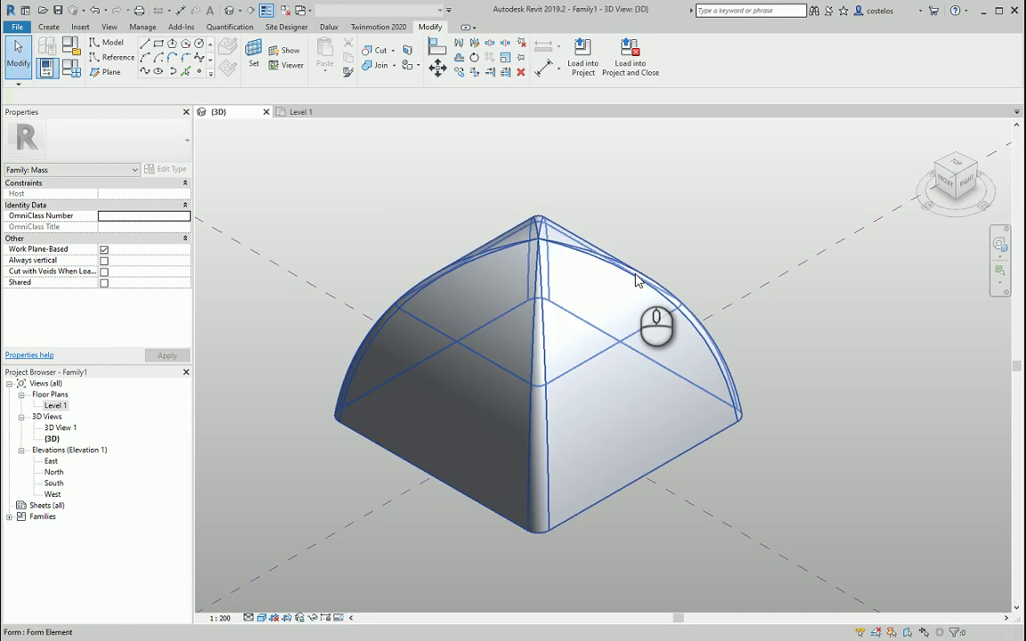
left_click(635, 277)
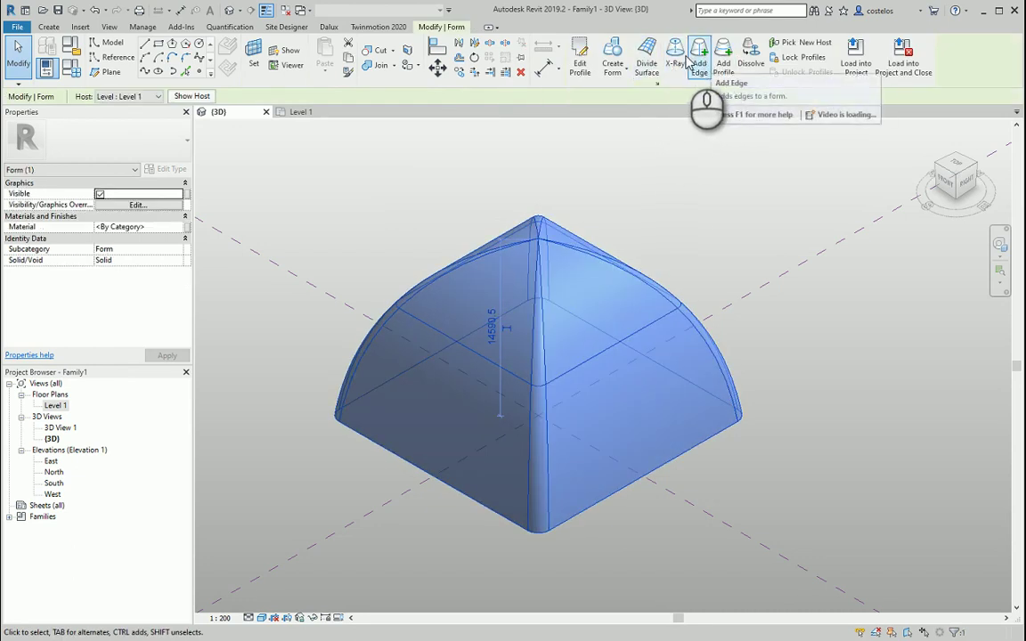
left_click(678, 58)
In the front view, add a horizontal profile near the top of the dome.
scroll(550, 239, "up", 3)
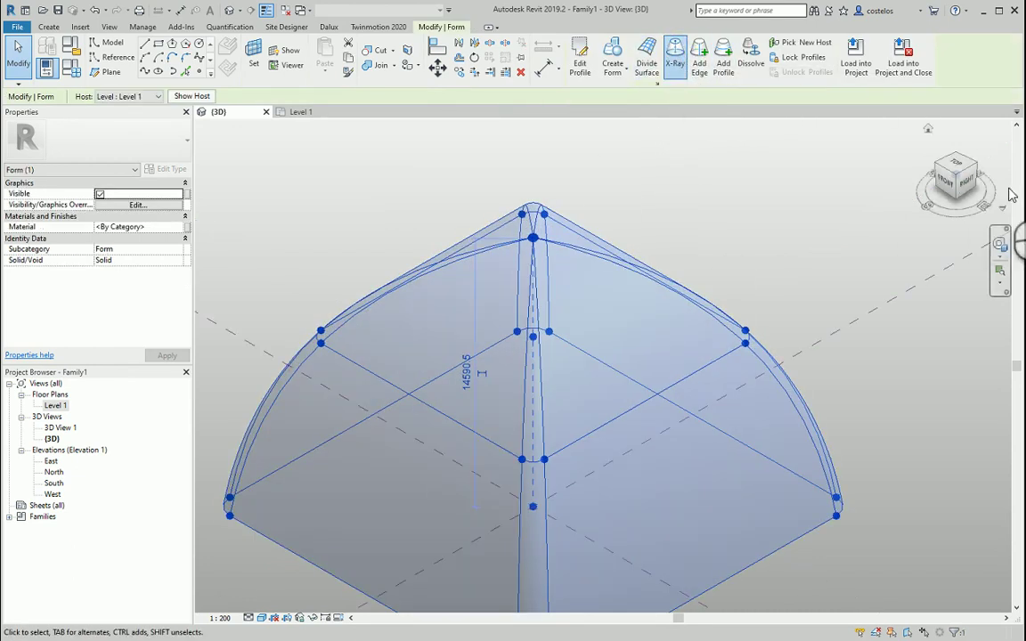
left_click(949, 183)
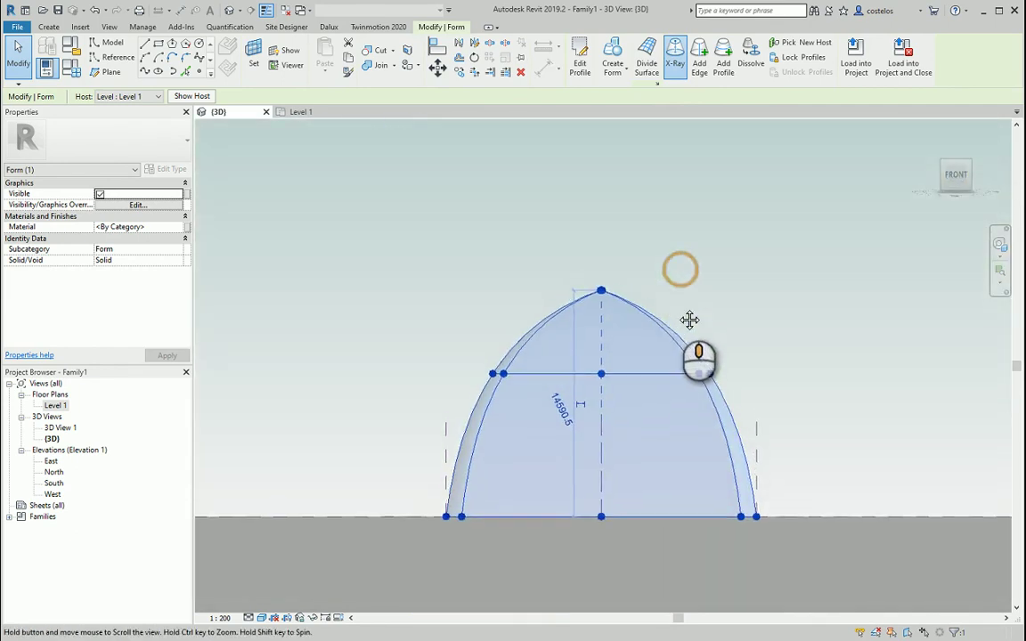
scroll(673, 317, "up", 2)
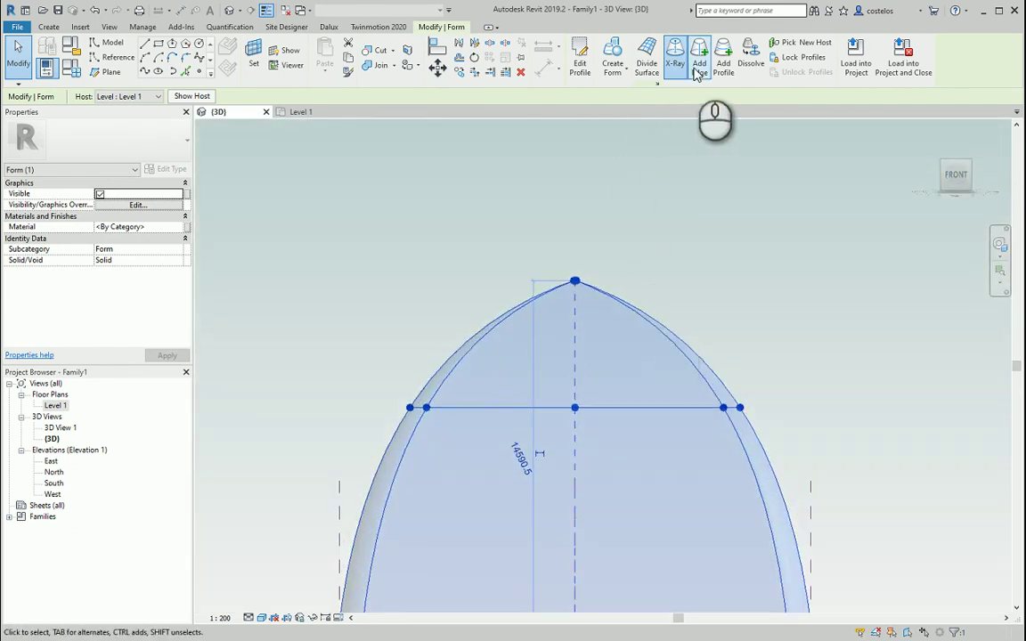
left_click(723, 60)
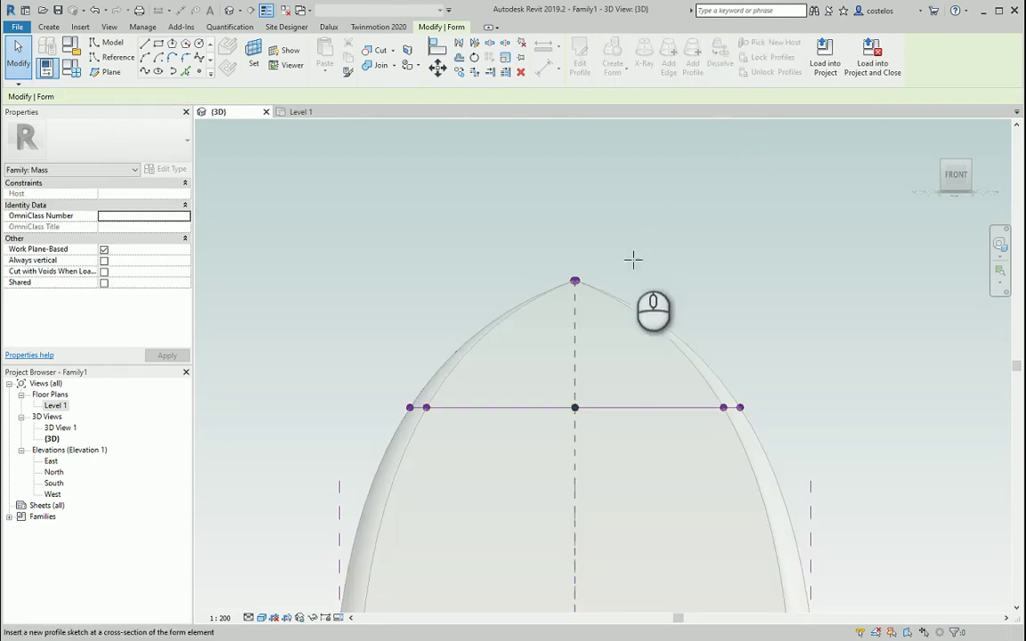
left_click(631, 303)
right_click(654, 263)
left_click(679, 268)
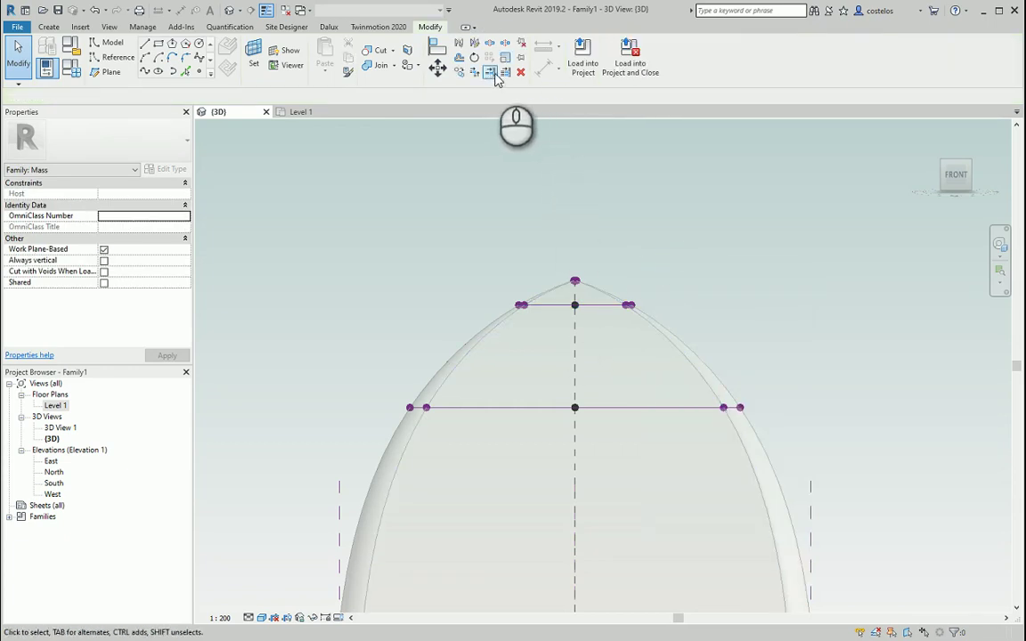
Add a second profile just above the first and select the points around the apex.
left_click(558, 294)
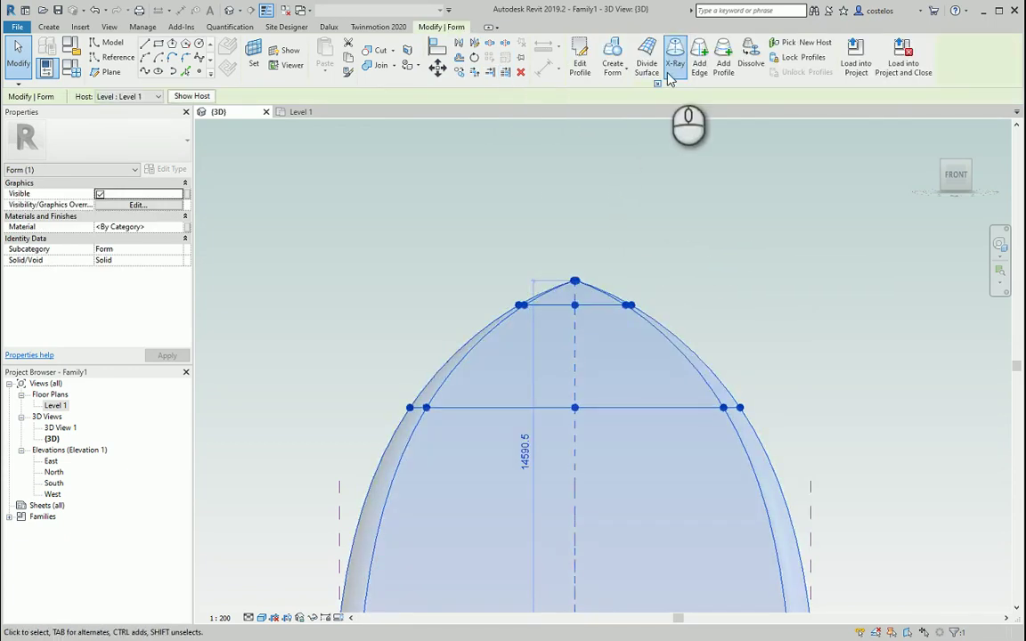
left_click(724, 70)
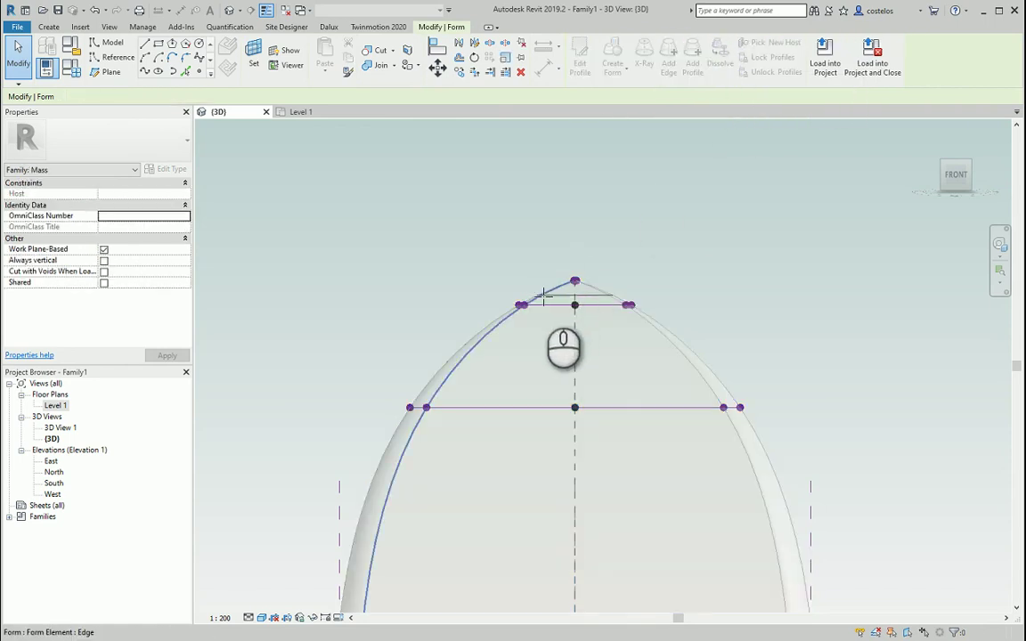
scroll(541, 302, "up", 2)
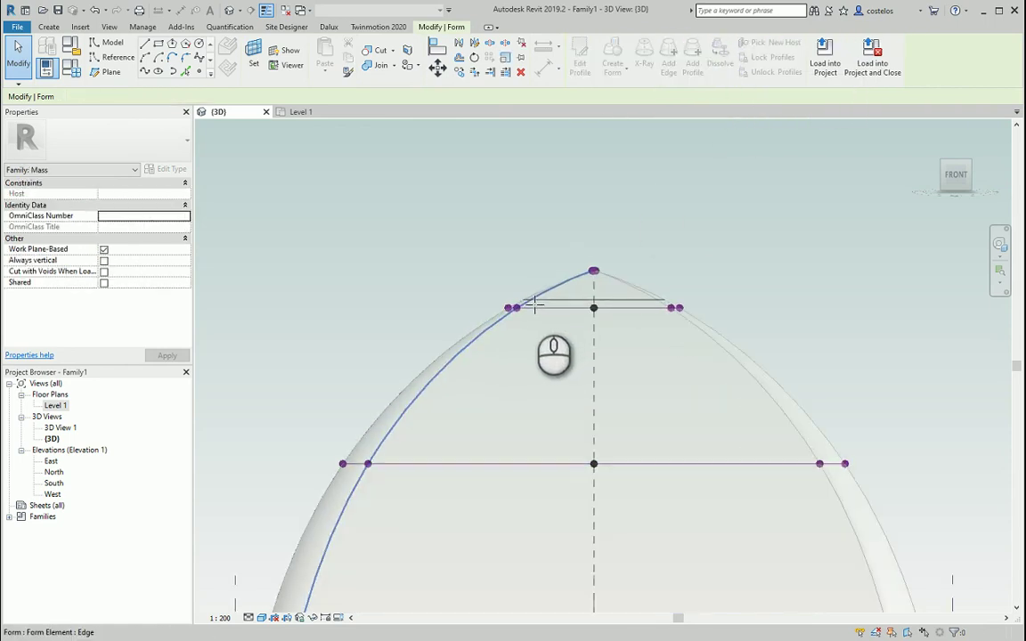
left_click(530, 303)
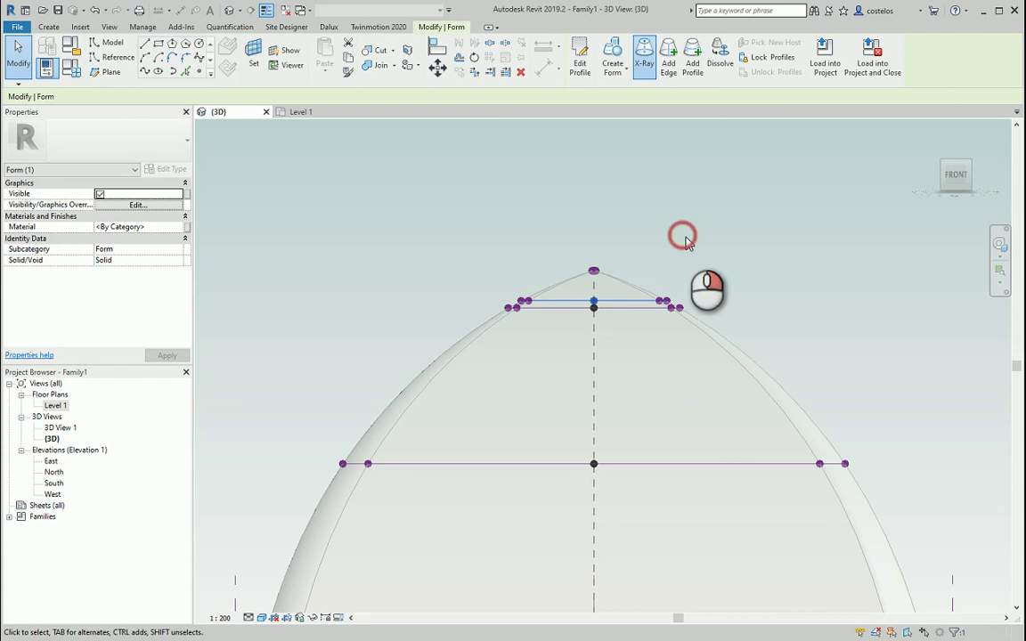
right_click(694, 241)
left_click(708, 245)
left_click_drag(562, 250, 609, 288)
scroll(596, 276, "up", 5)
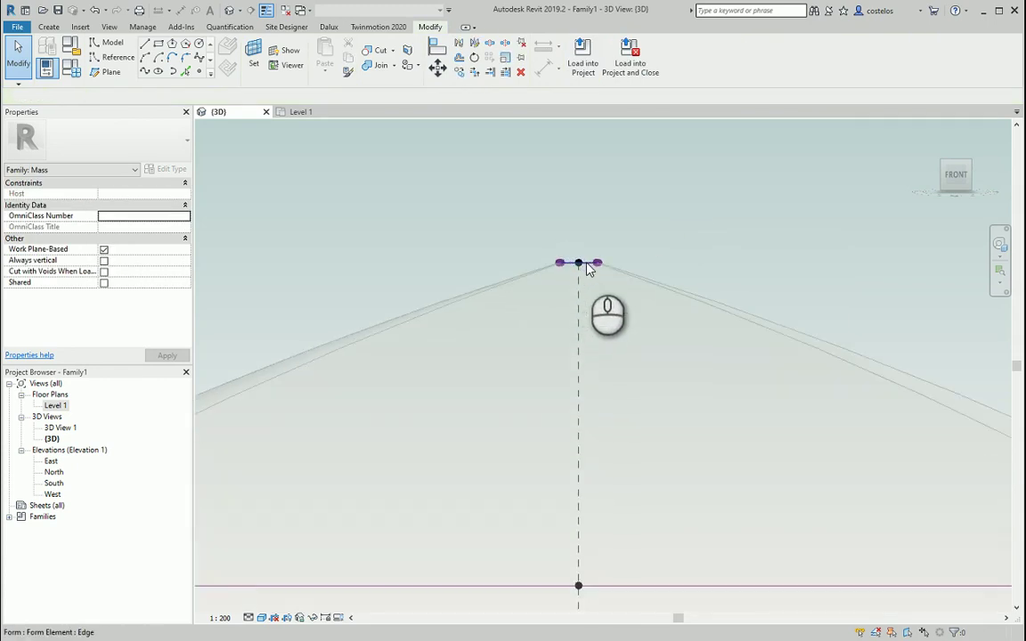
Select the apex profile and pull it well upward to form a tall spire.
key("Tab")
left_click(588, 267)
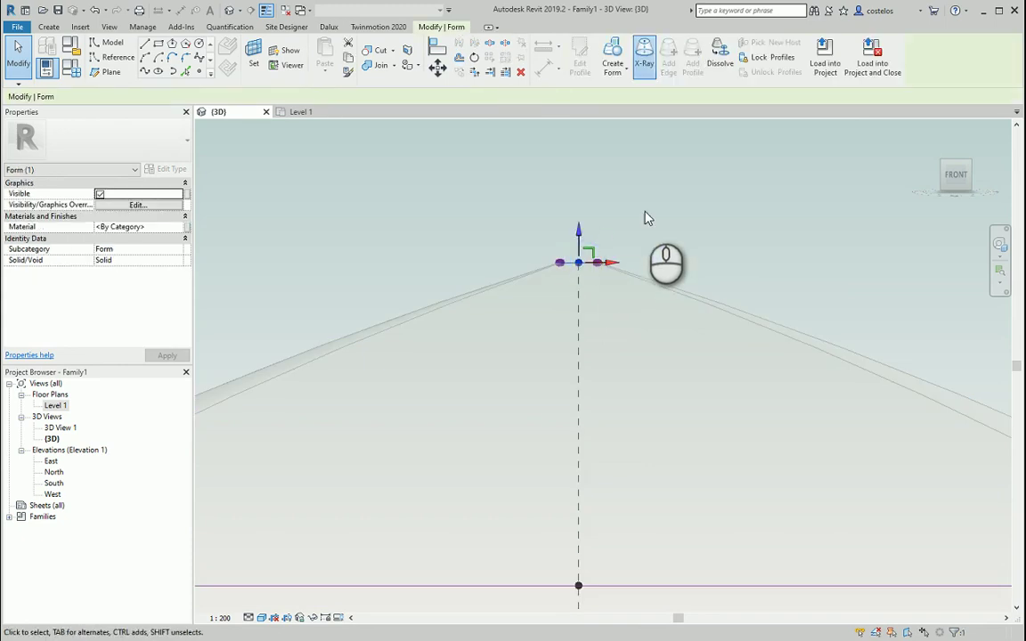
scroll(630, 168, "down", 2)
middle_click_drag(699, 185, 672, 356)
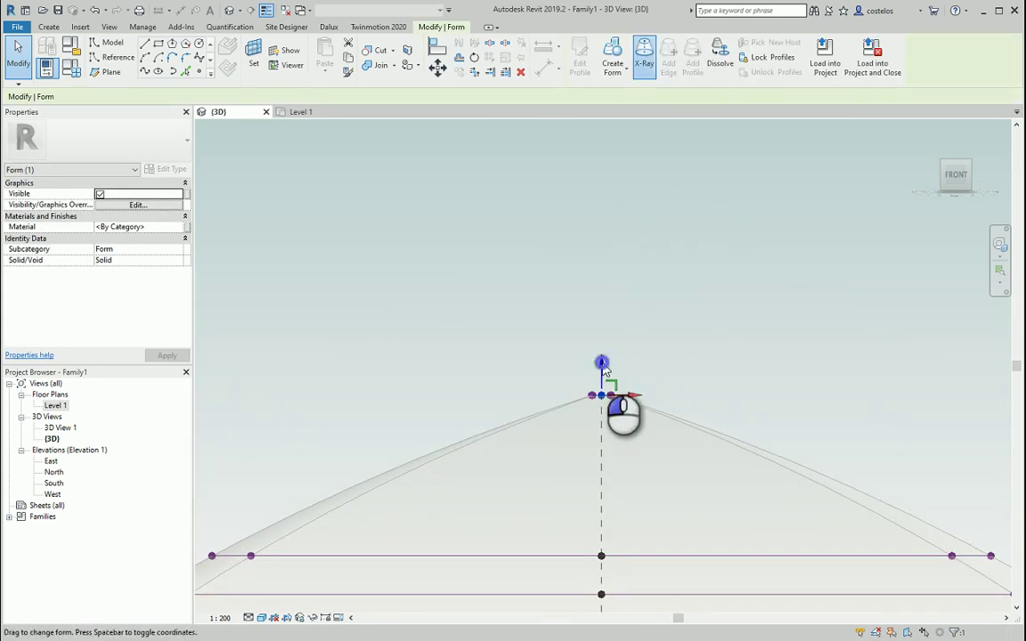
left_click_drag(602, 365, 603, 208)
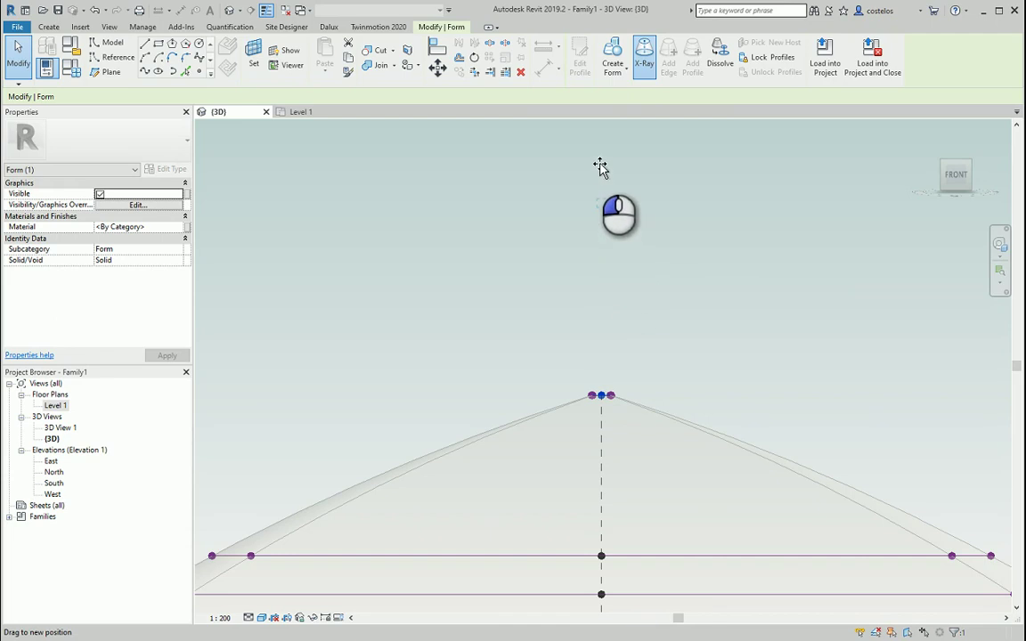
left_click_drag(601, 167, 602, 166)
middle_click_drag(645, 182, 639, 330)
scroll(639, 330, "up", 1)
left_click_drag(588, 297, 588, 199)
scroll(723, 352, "up", 3)
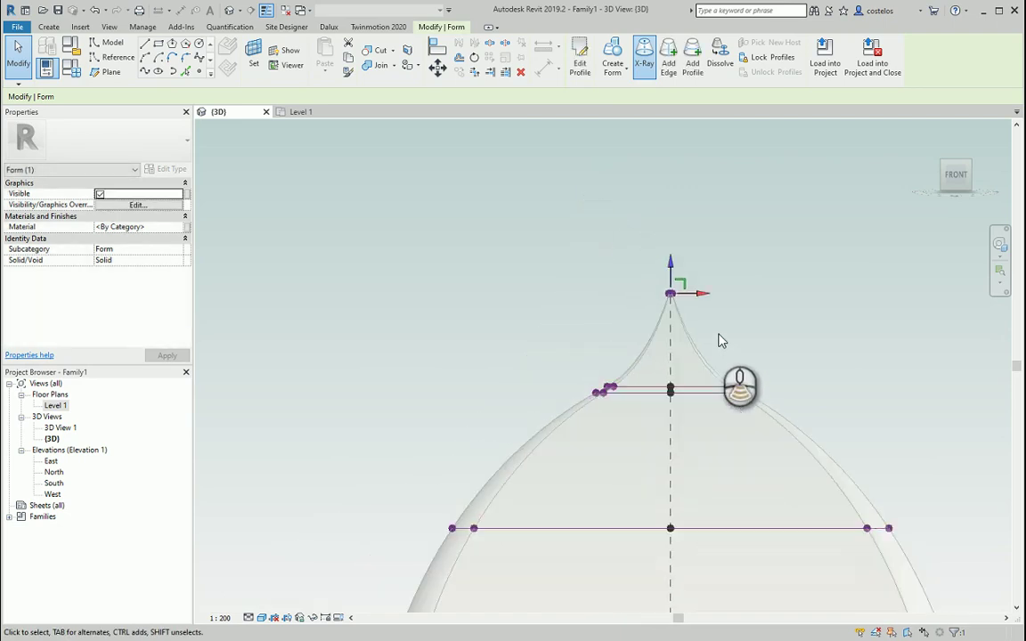
scroll(720, 378, "up", 2)
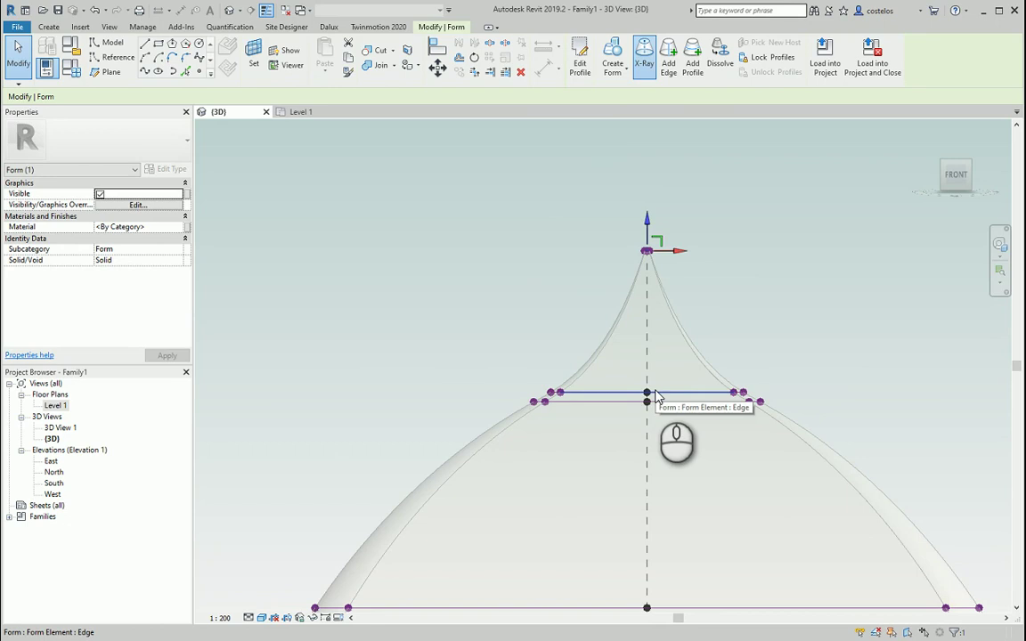
Select the profile below the apex and drag it down to pinch the spire's base.
key("Tab")
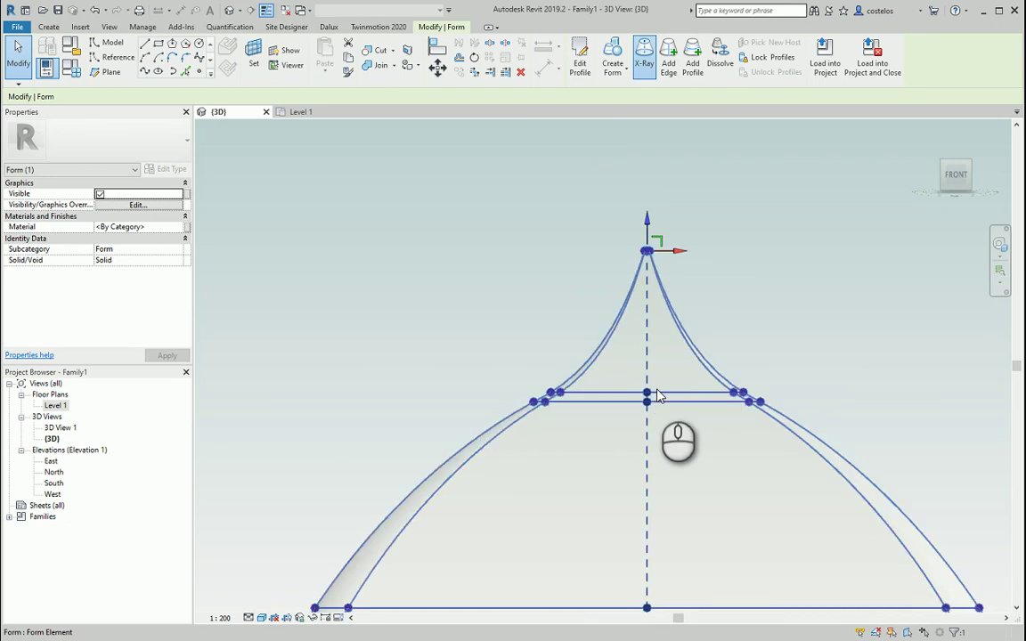
key("Tab")
left_click(656, 396)
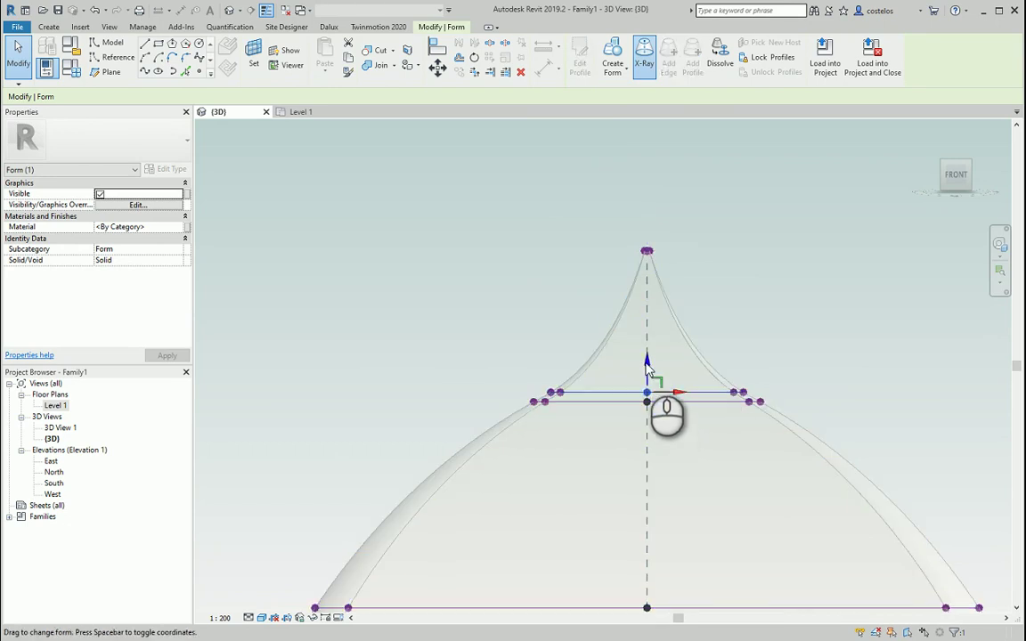
left_click_drag(648, 367, 648, 349)
scroll(683, 355, "up", 2)
scroll(684, 355, "down", 3)
scroll(677, 354, "up", 5)
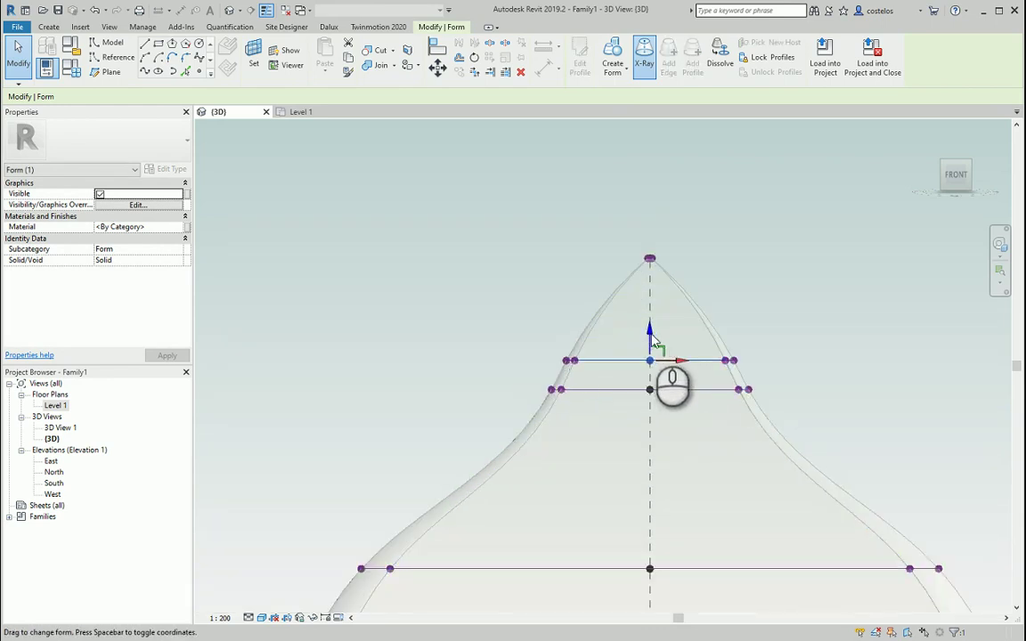
left_click_drag(649, 357, 682, 405)
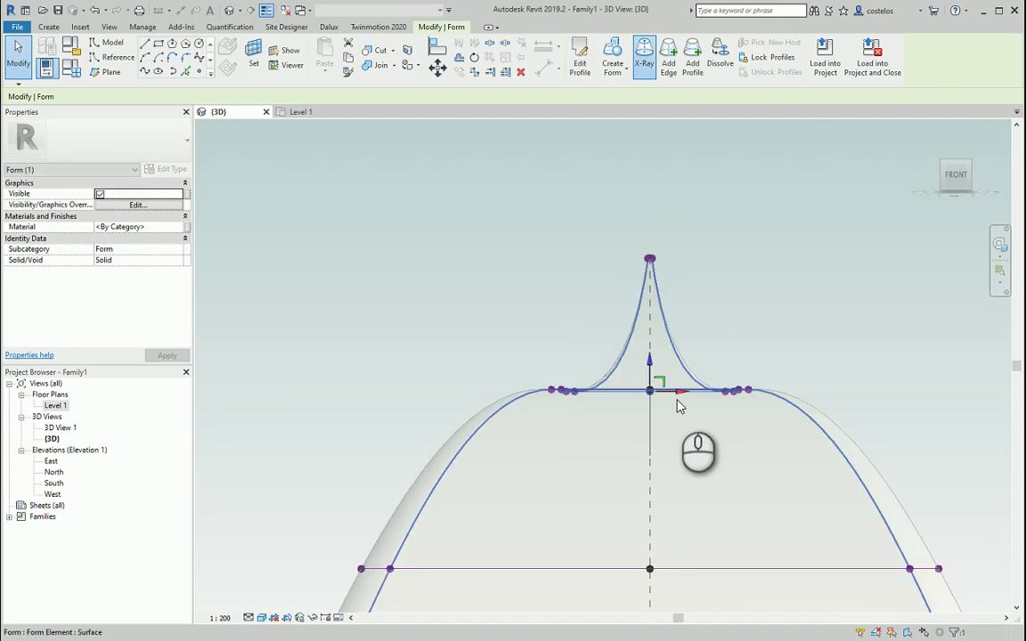
scroll(663, 399, "up", 2)
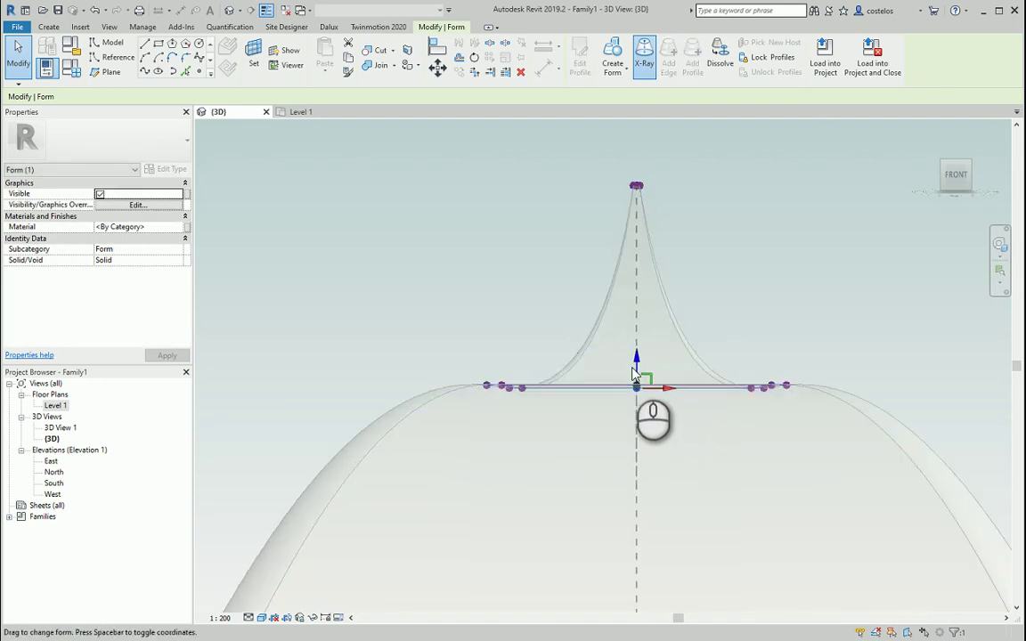
left_click_drag(638, 386, 637, 396)
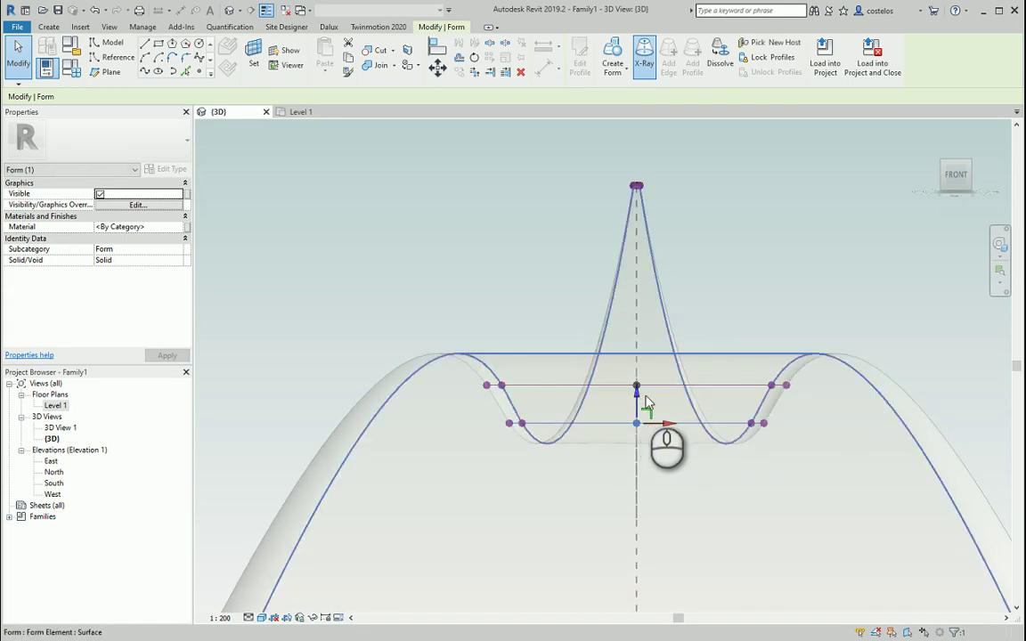
scroll(659, 392, "down", 5)
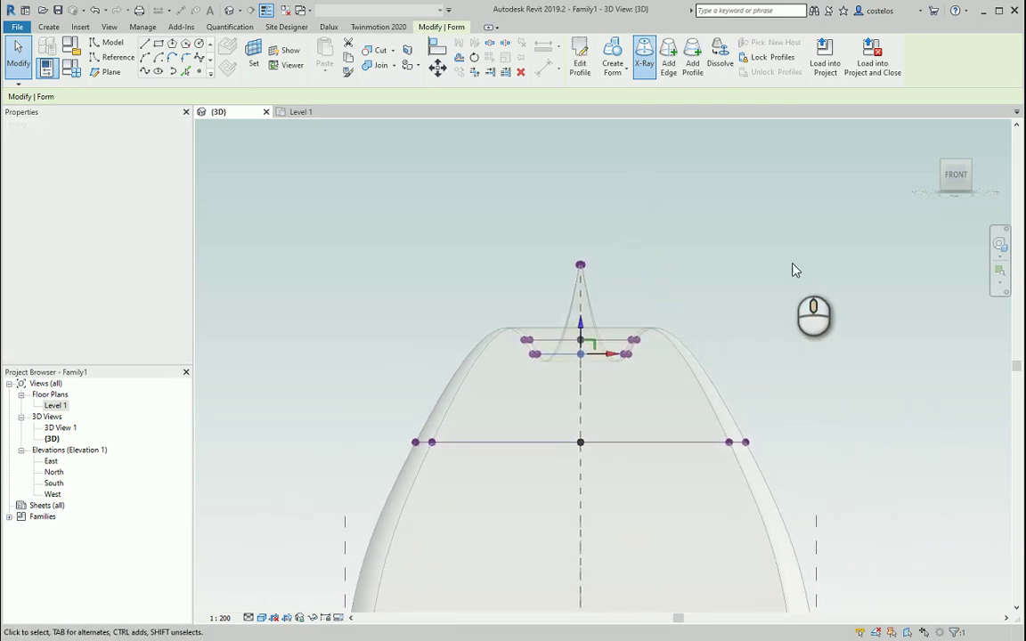
Turn to an angled top-front-right 3D view and zoom in to inspect the form.
left_click(968, 169)
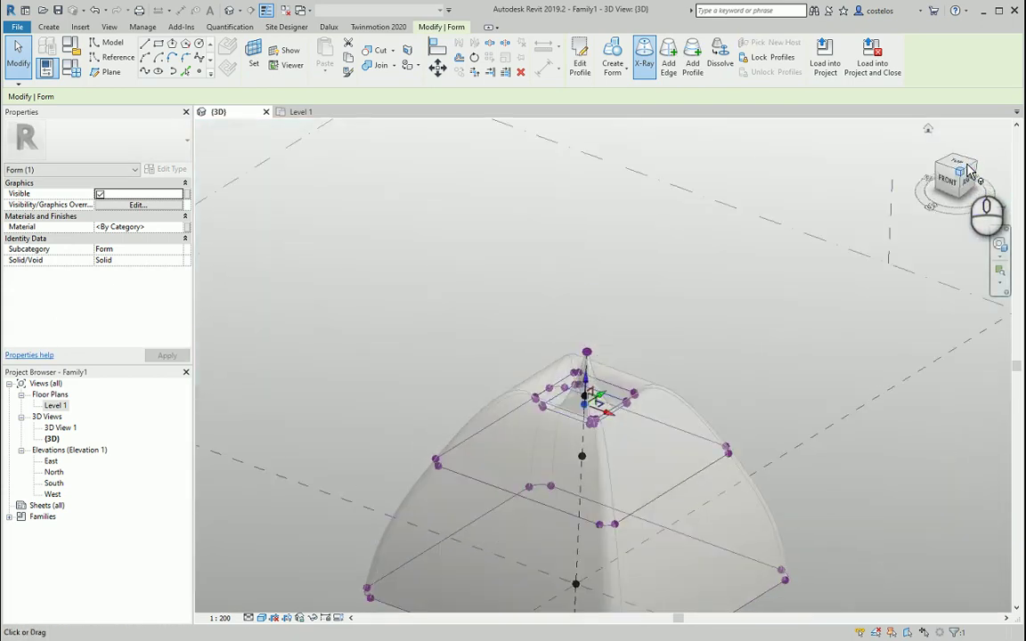
left_click(751, 260)
scroll(612, 309, "up", 3)
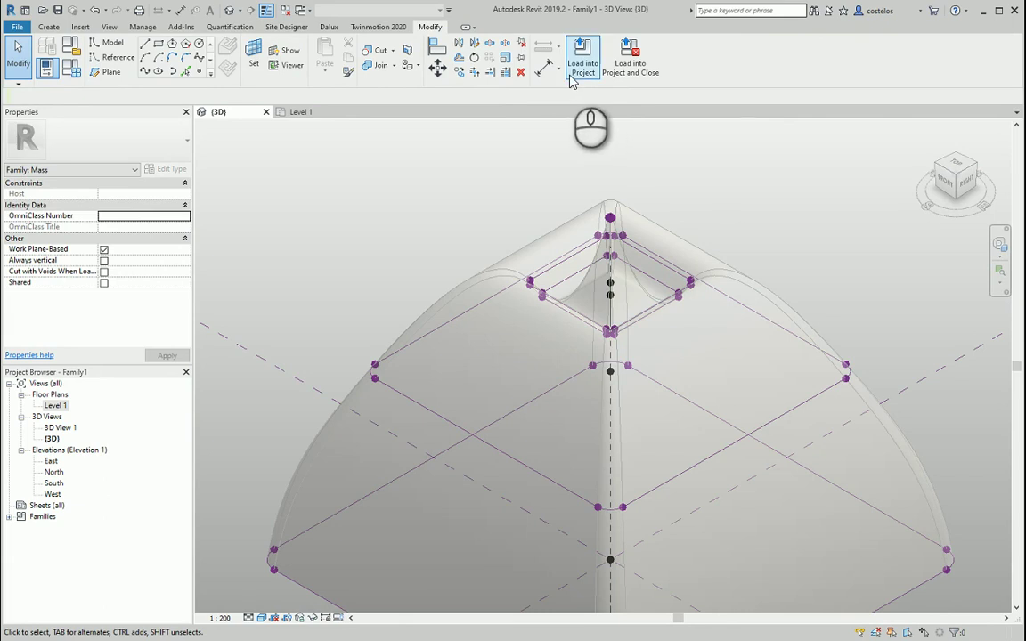
scroll(614, 229, "down", 2)
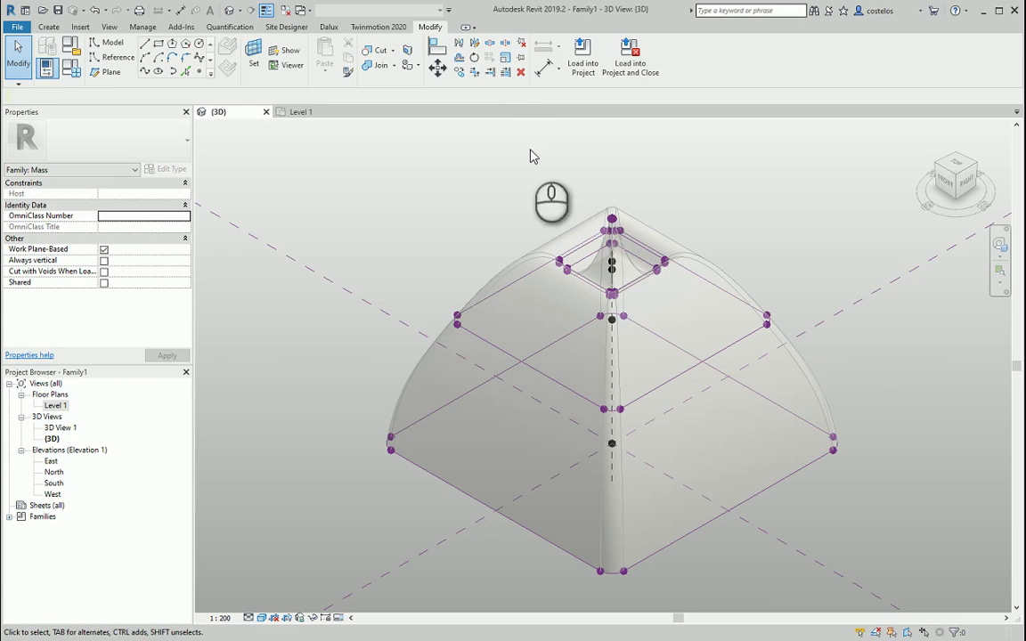
Turn off X-Ray on the pinched-top mass so it shows as an opaque solid again.
left_click(592, 222)
left_click(662, 209)
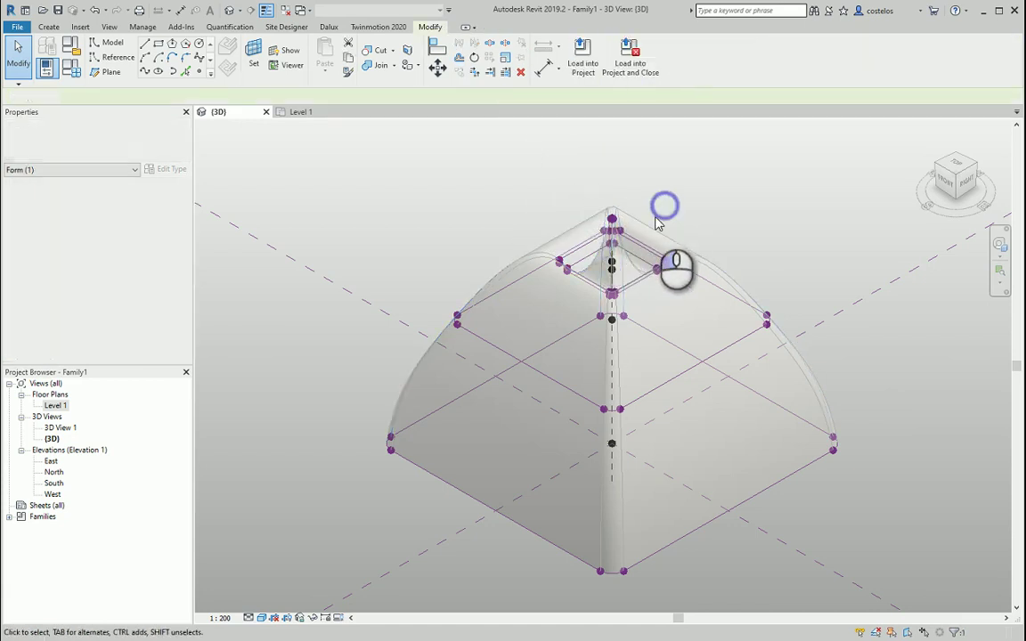
left_click(647, 230)
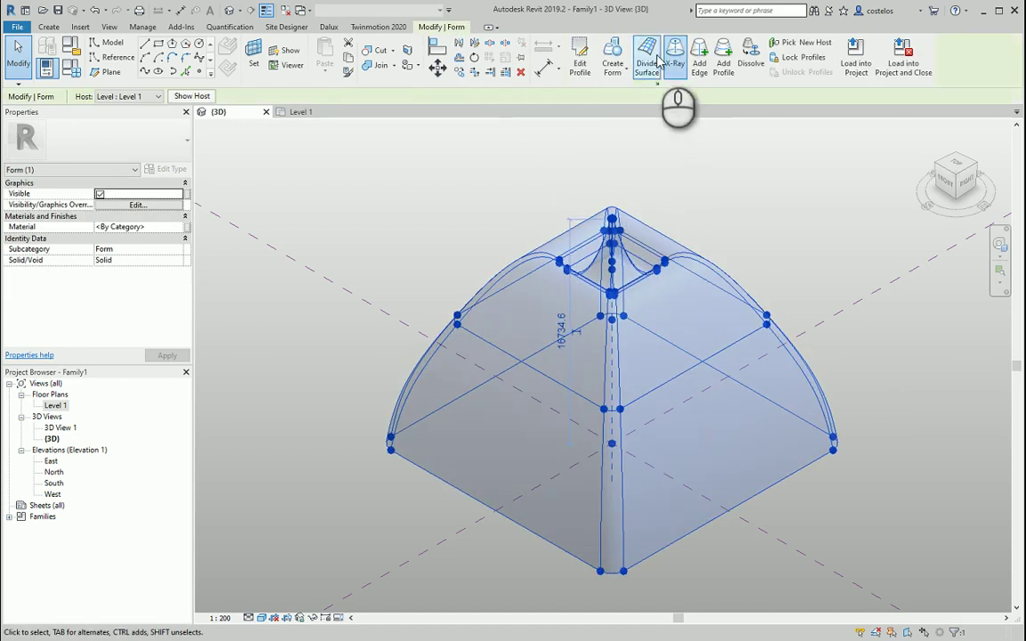
left_click(675, 56)
left_click(677, 157)
scroll(610, 318, "down", 3)
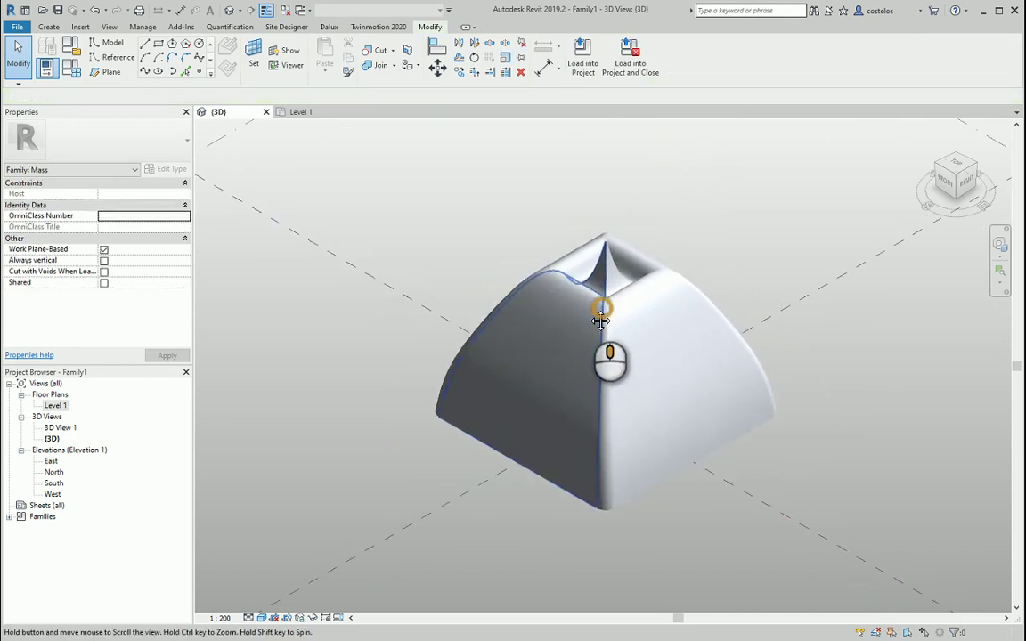
scroll(592, 260, "up", 3)
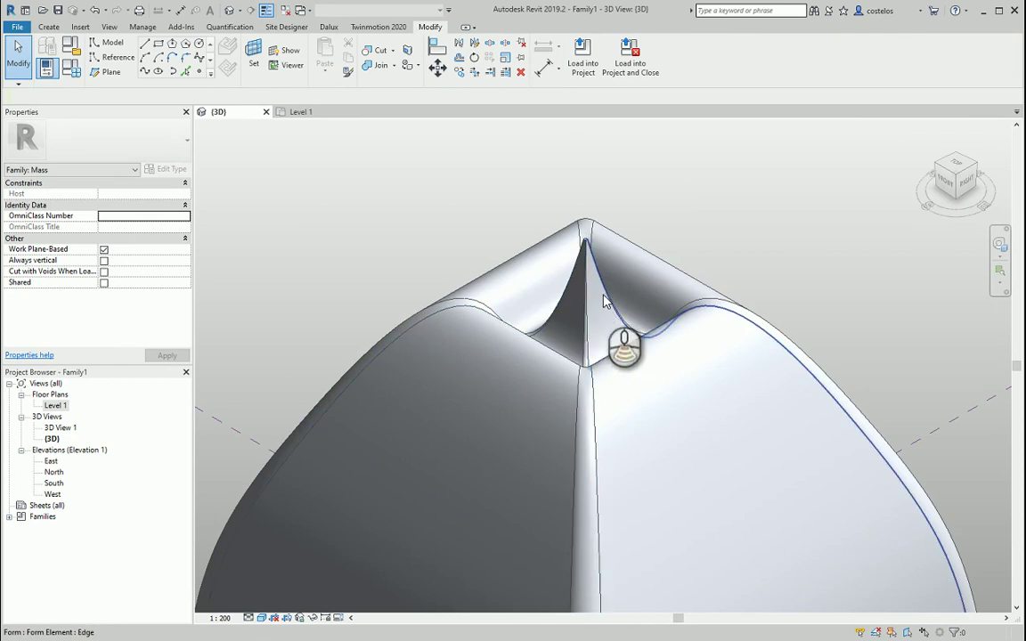
scroll(611, 318, "down", 5)
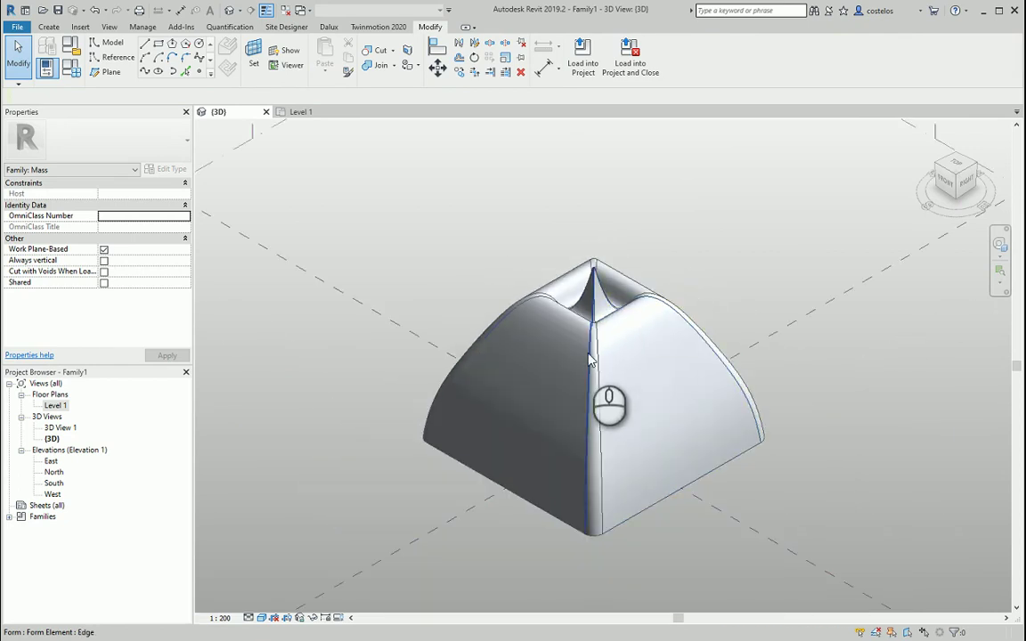
Apply Divide Surface to the left face, corner strip and right face, then reselect the corner strip.
left_click(567, 363)
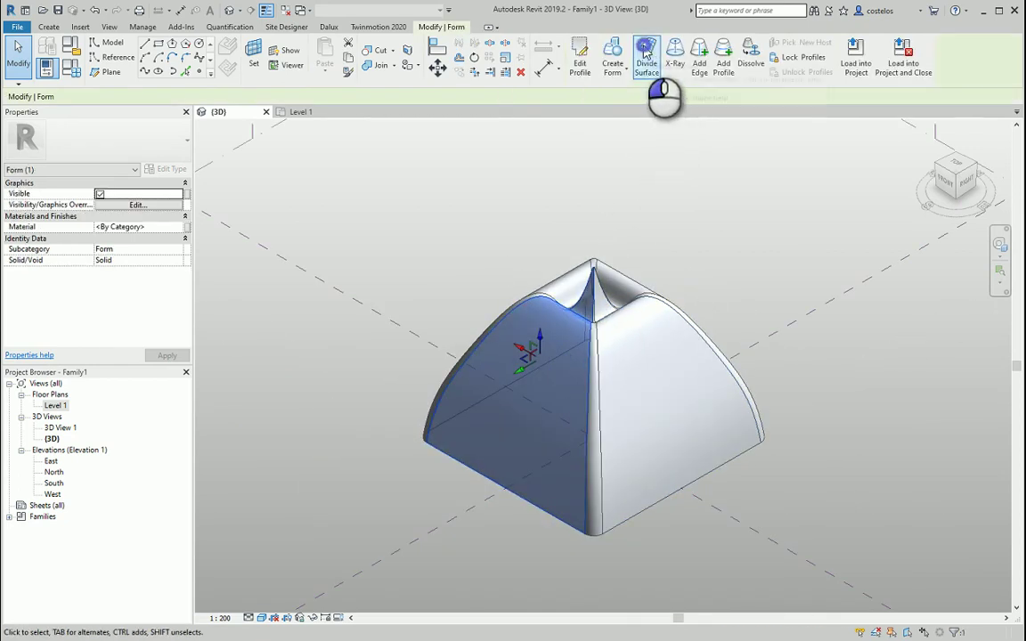
left_click(647, 58)
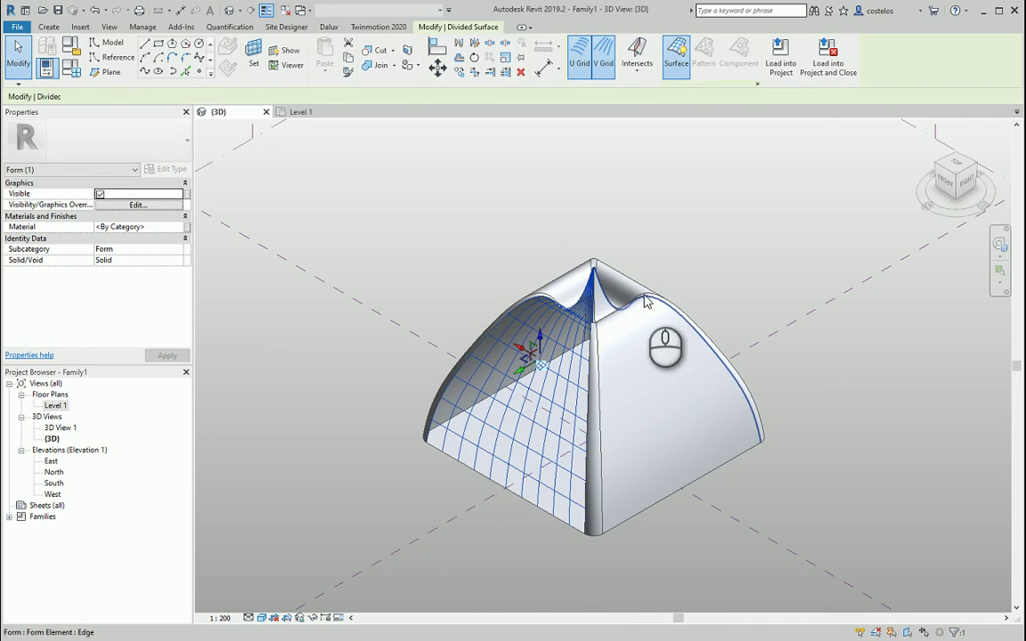
left_click(595, 392)
left_click(646, 61)
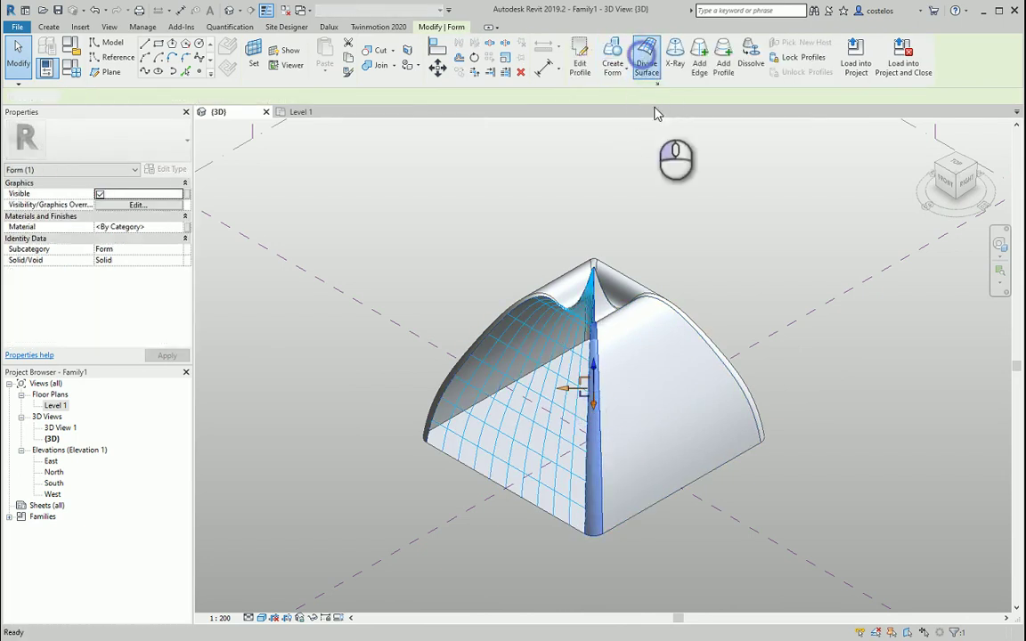
left_click(654, 375)
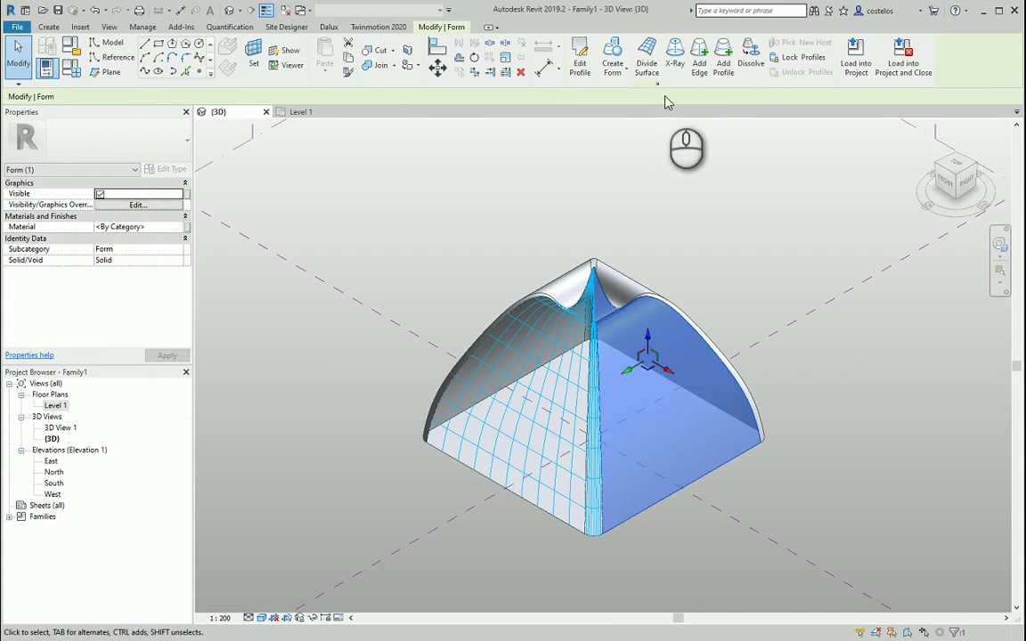
left_click(647, 60)
left_click(710, 205)
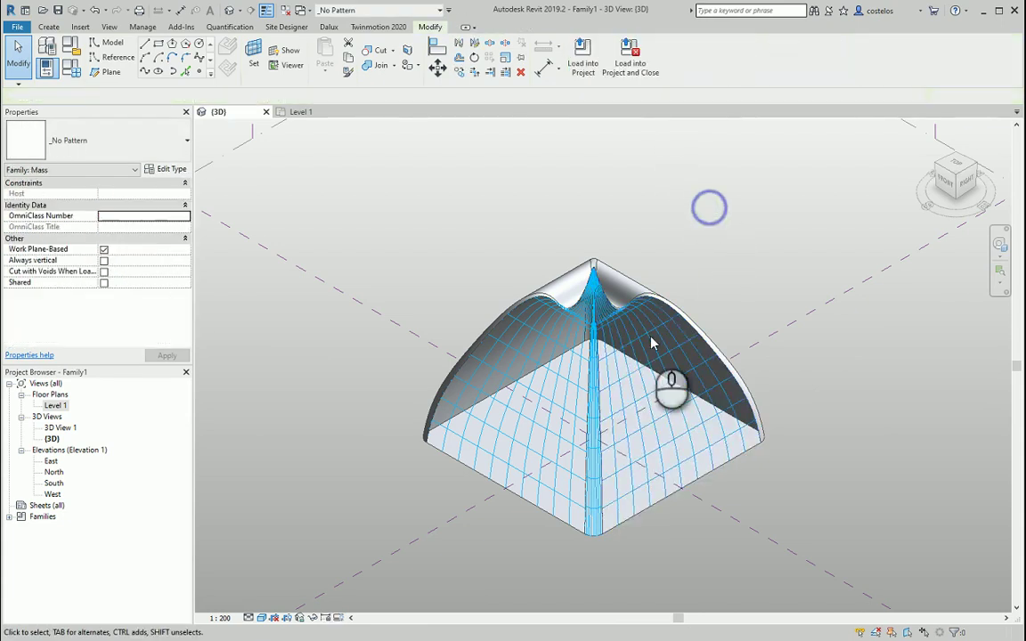
scroll(619, 425, "up", 3)
scroll(619, 426, "up", 3)
scroll(588, 392, "down", 5)
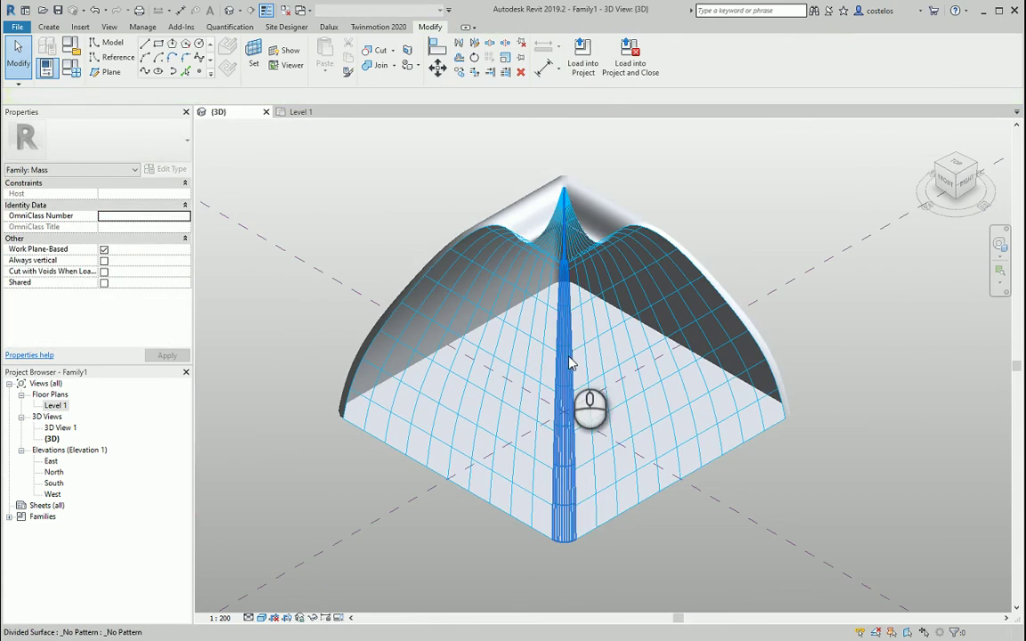
left_click(572, 489)
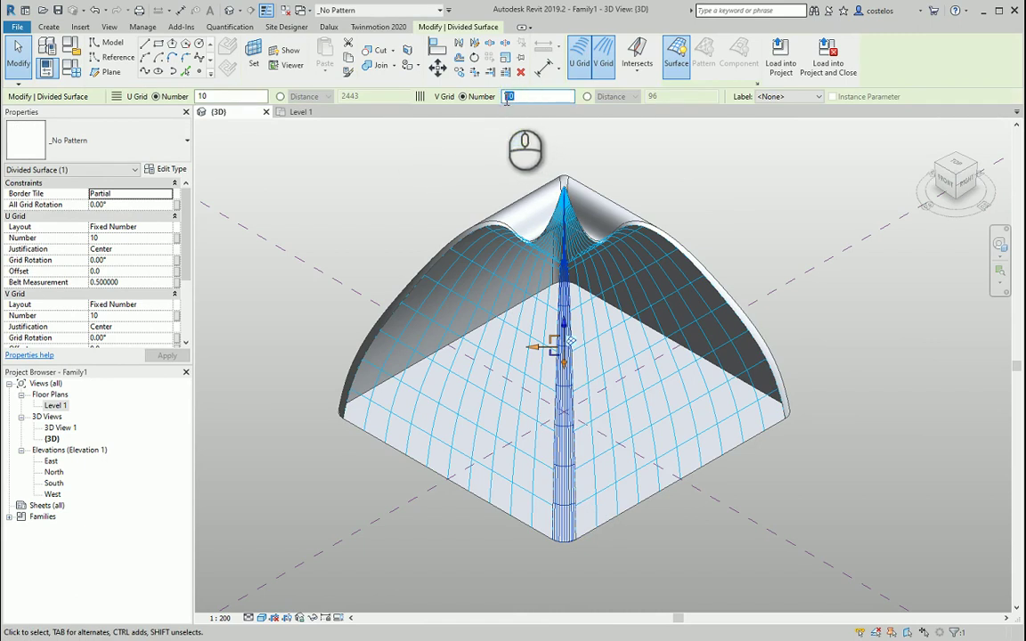
Set the corner strip's V Grid Number to 4 and open its UV grid layout for editing.
left_click(682, 142)
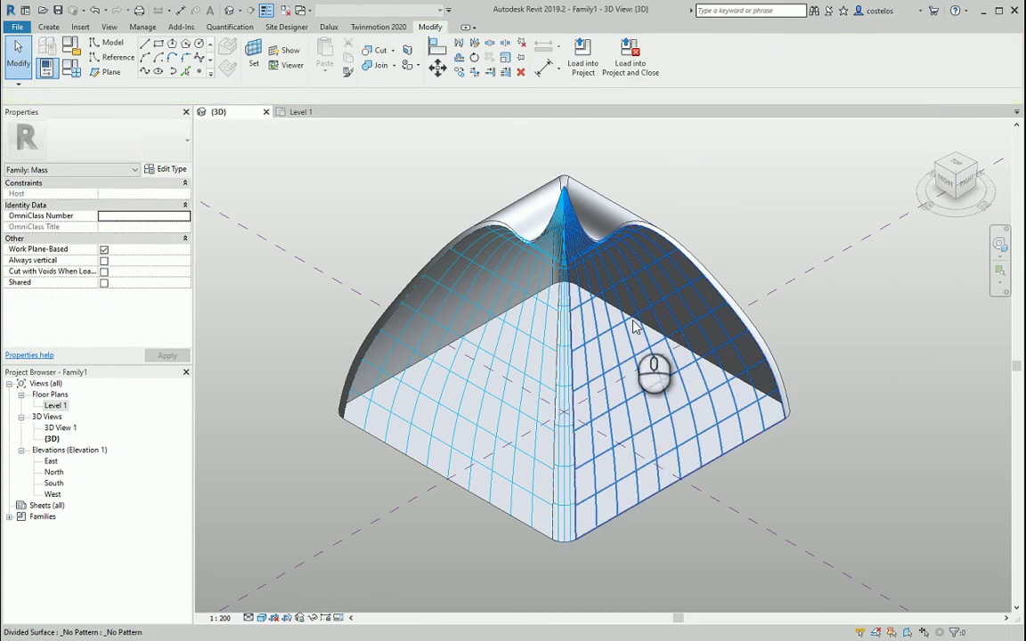
scroll(631, 330, "up", 5)
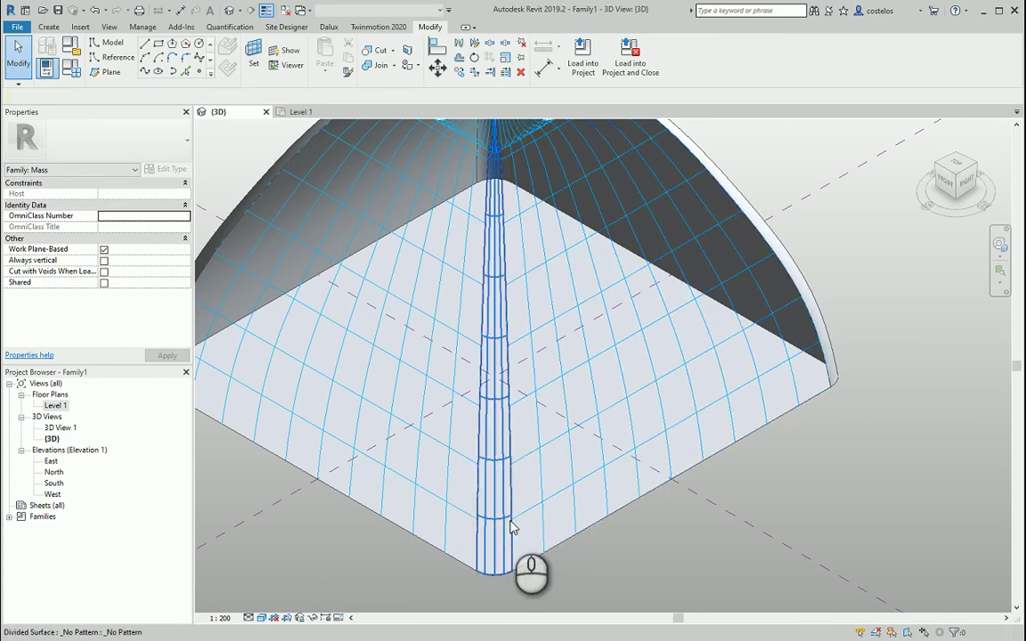
left_click(503, 527)
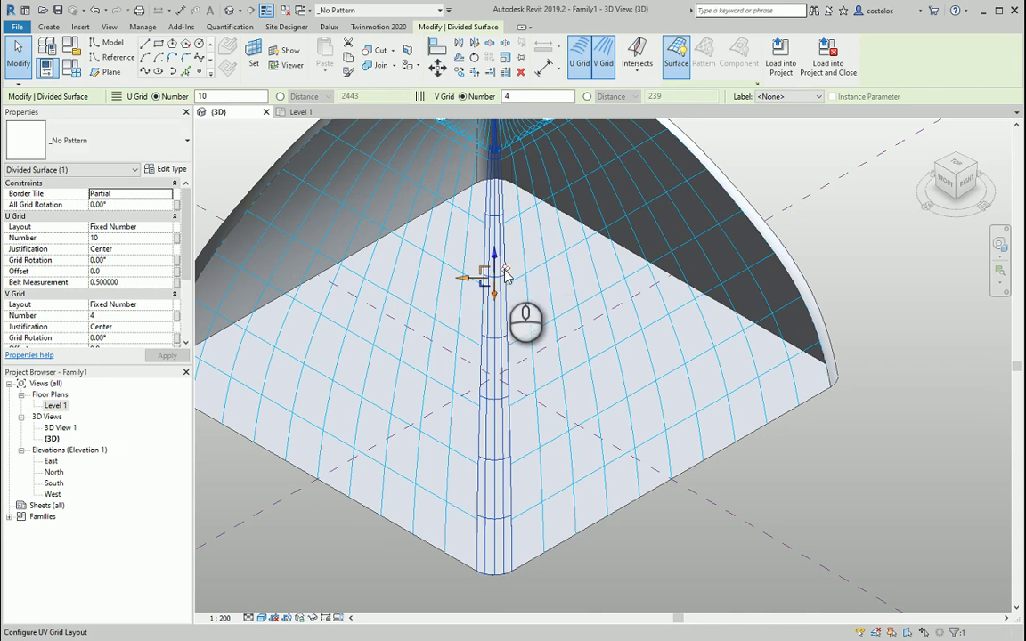
left_click(504, 274)
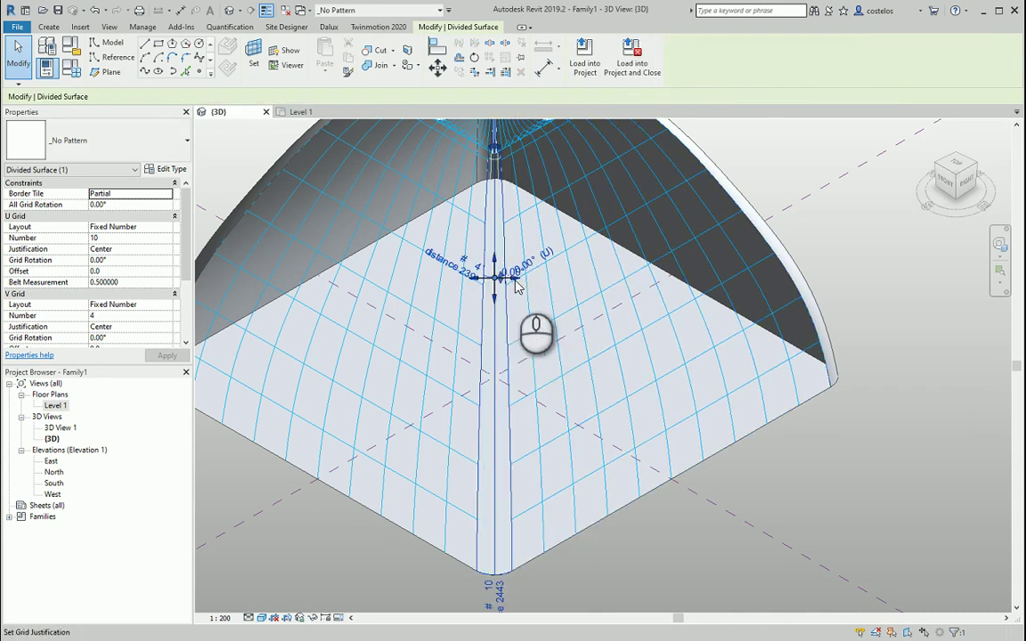
Drag the corner strip's grid layout handle so its origin sits at the spire apex.
scroll(511, 283, "up", 5)
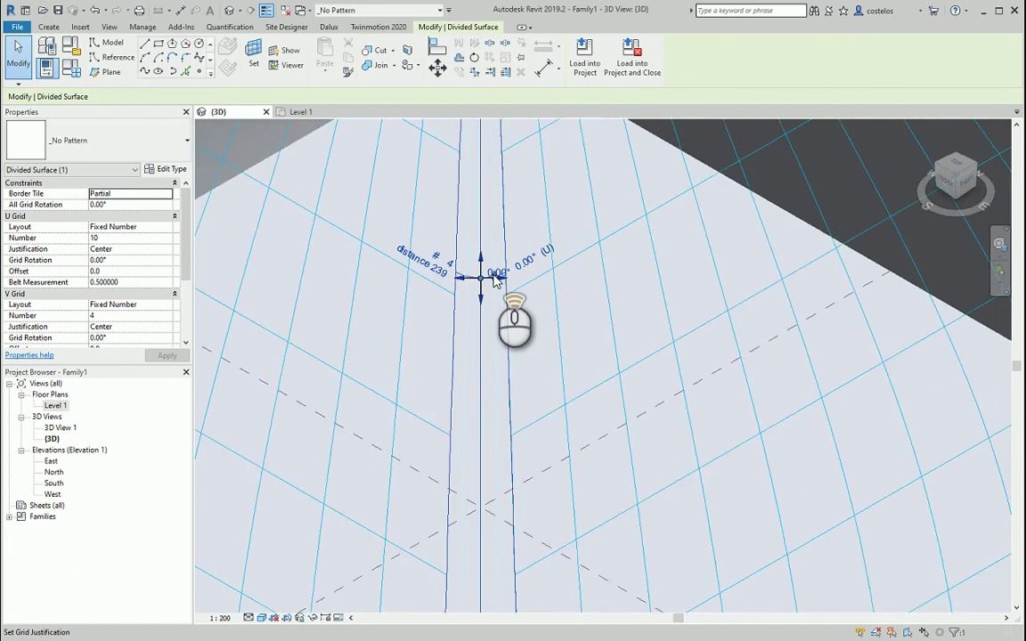
scroll(505, 294, "down", 5)
scroll(503, 298, "up", 5)
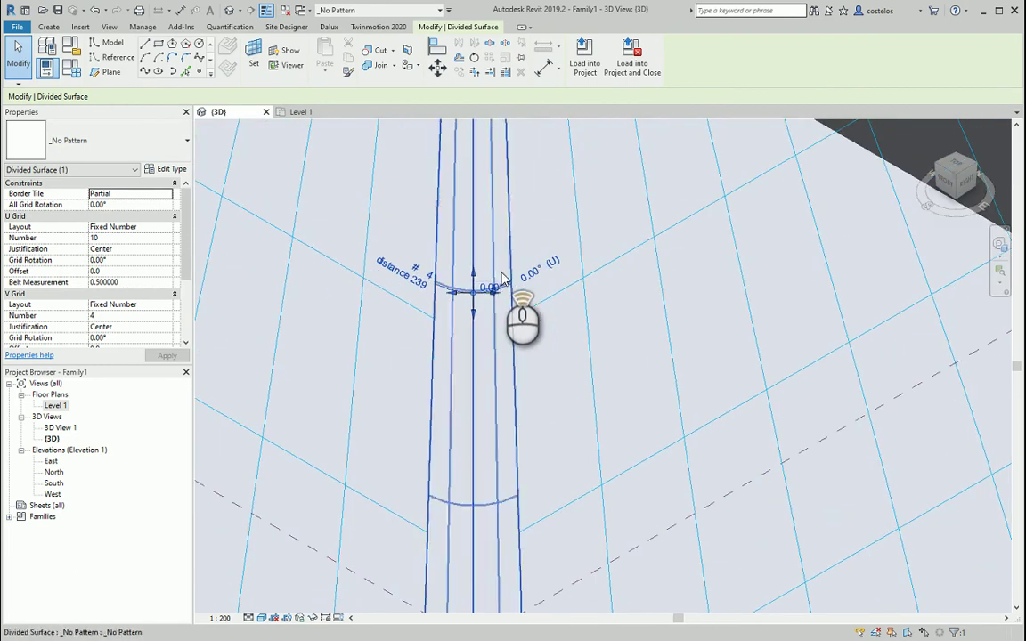
scroll(497, 304, "down", 5)
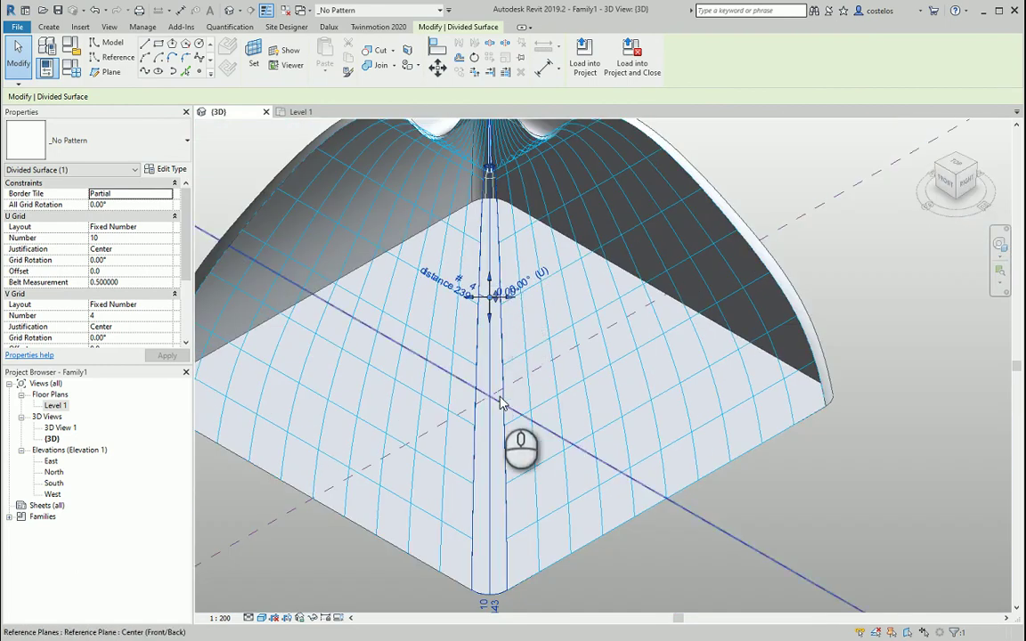
scroll(503, 356, "up", 2)
middle_click_drag(496, 337, 497, 441)
scroll(509, 293, "up", 6)
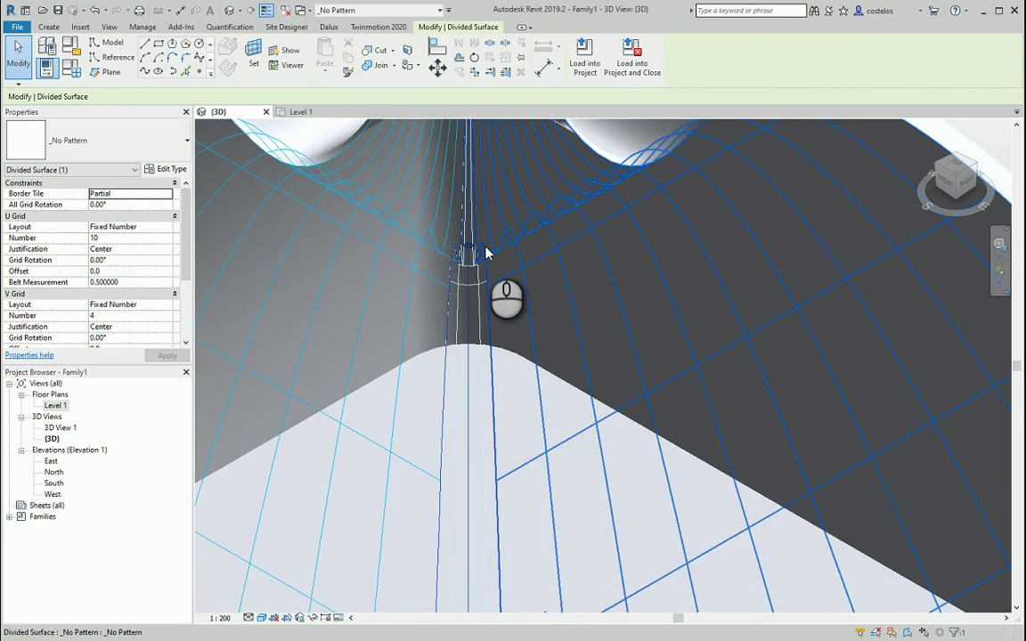
left_click_drag(472, 252, 255, 181)
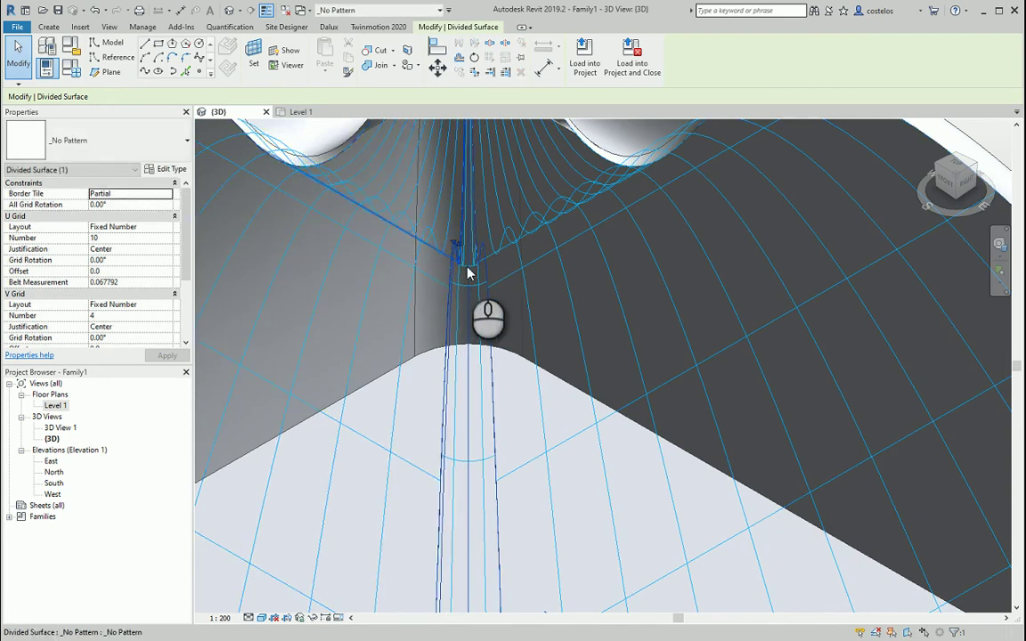
mouse_move(454, 247)
left_mouse_down()
mouse_move(451, 223)
mouse_move(438, 236)
mouse_move(444, 245)
left_mouse_up()
Move the left face's grid origin up to the top corner near the spire.
scroll(481, 276, "down", 2)
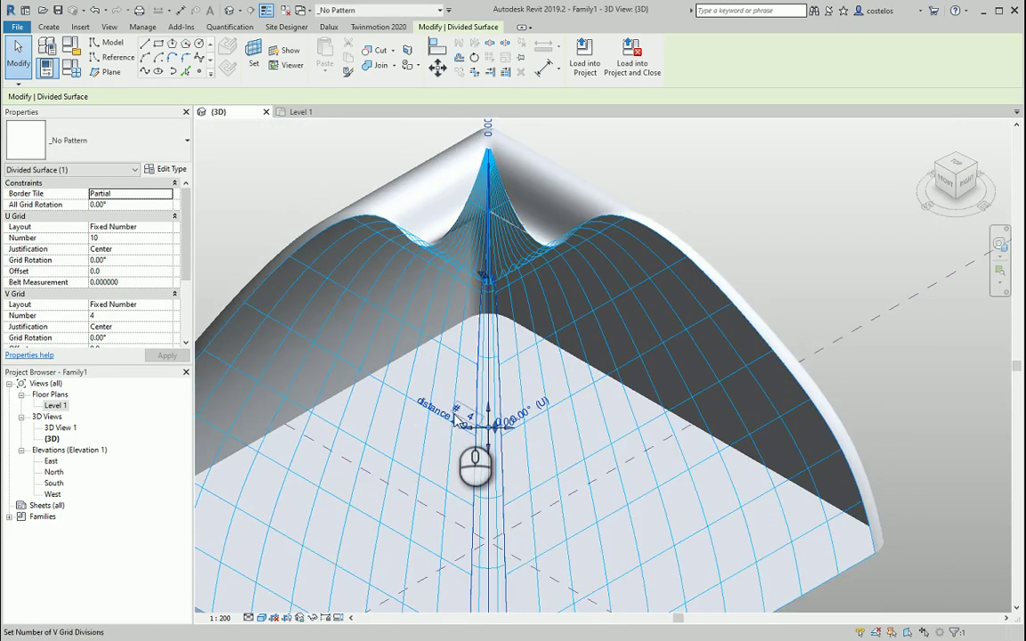
middle_click_drag(434, 379, 438, 381, "shift")
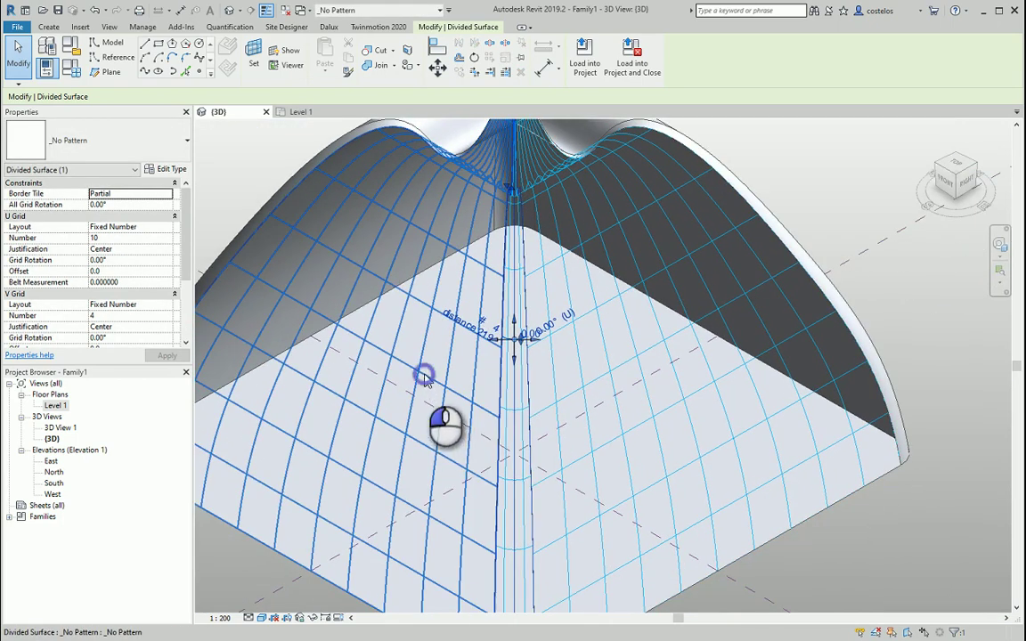
left_click(425, 378)
left_click(392, 289)
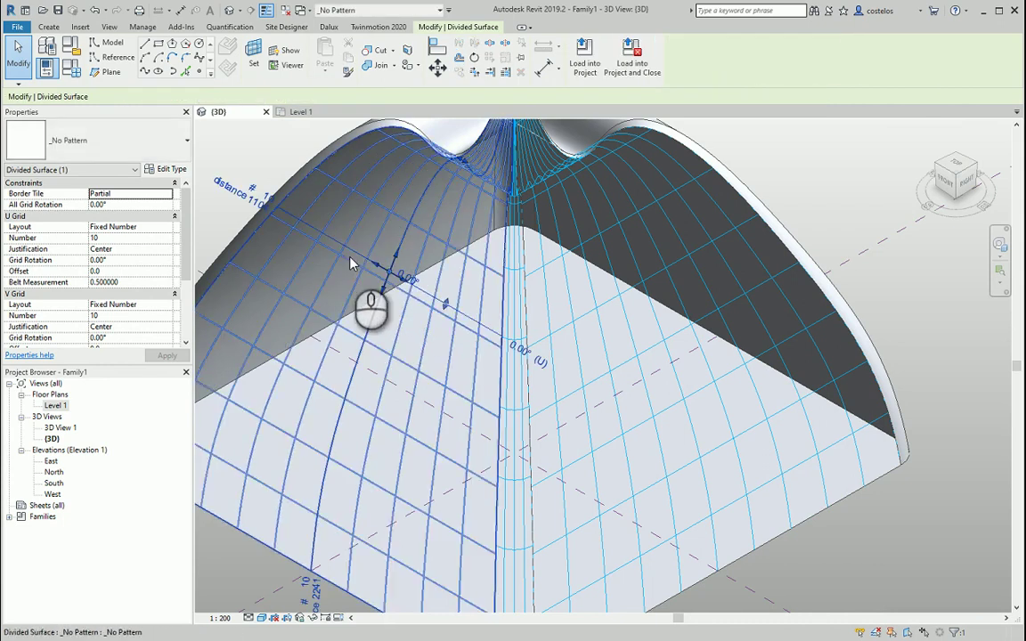
left_click(431, 287)
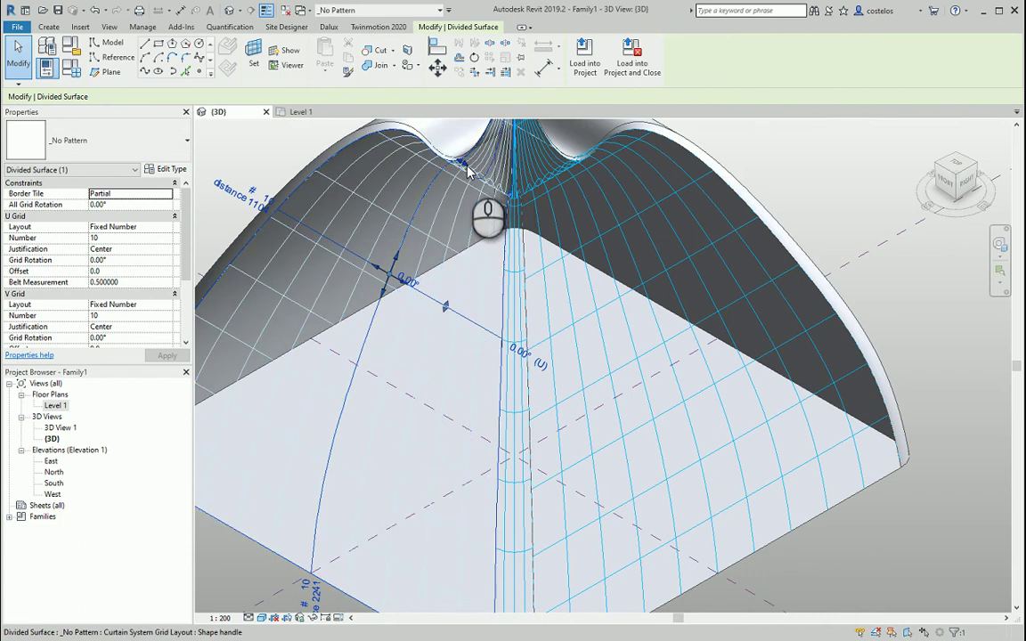
left_click_drag(471, 162, 516, 202)
Drag the right face's grid layout handle toward the apex so it aligns with the other grids.
scroll(525, 426, "up", 5)
scroll(524, 405, "down", 8)
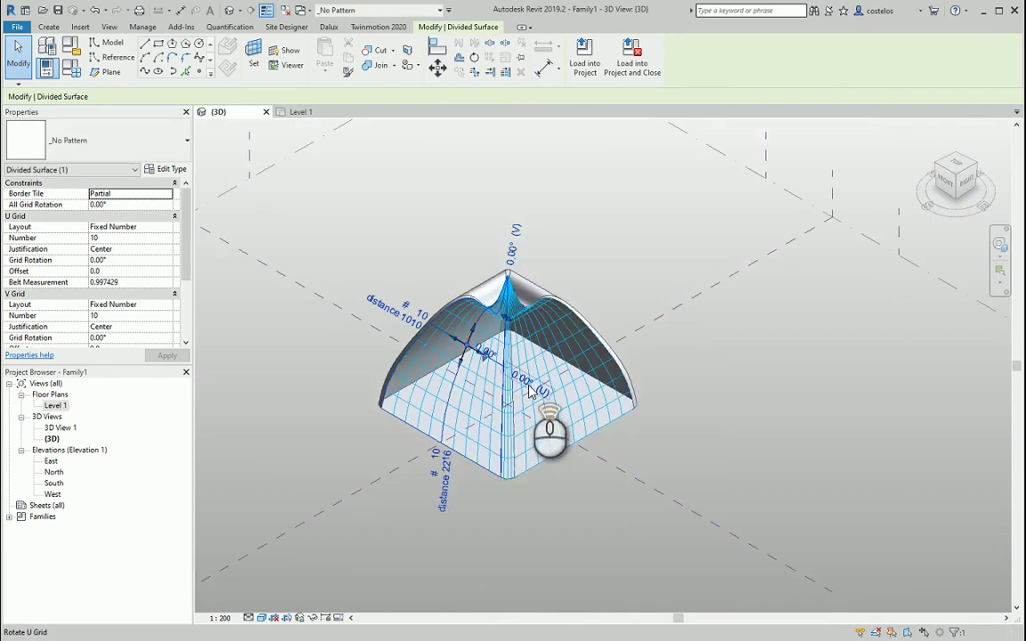
scroll(519, 402, "up", 4)
left_click(568, 366)
left_click(571, 304)
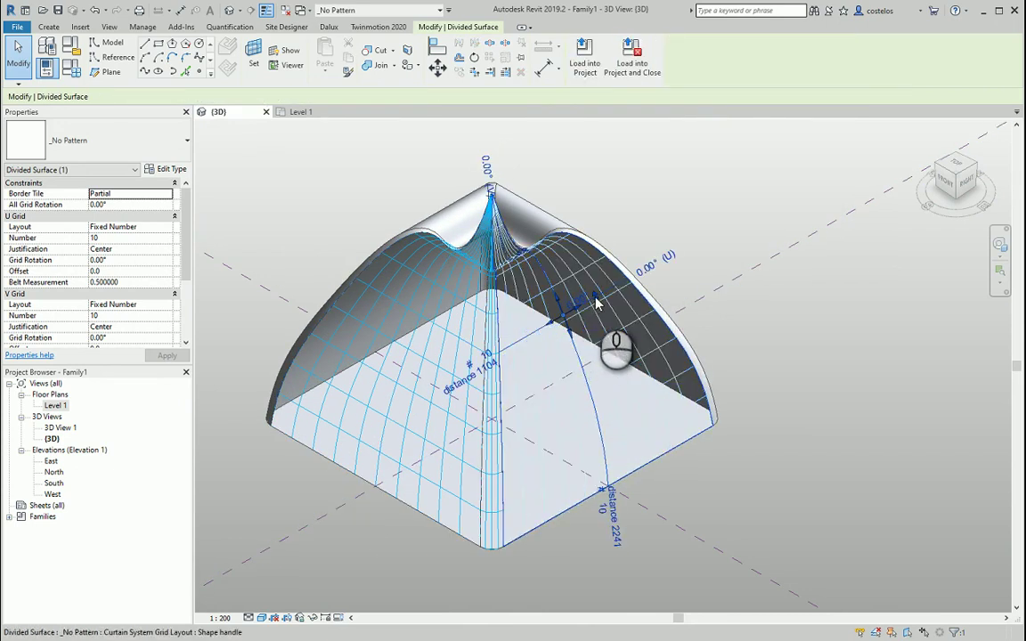
left_click_drag(597, 304, 441, 284)
left_click(689, 510)
scroll(546, 467, "up", 1)
scroll(546, 468, "up", 3)
scroll(557, 454, "down", 3)
left_click(804, 316)
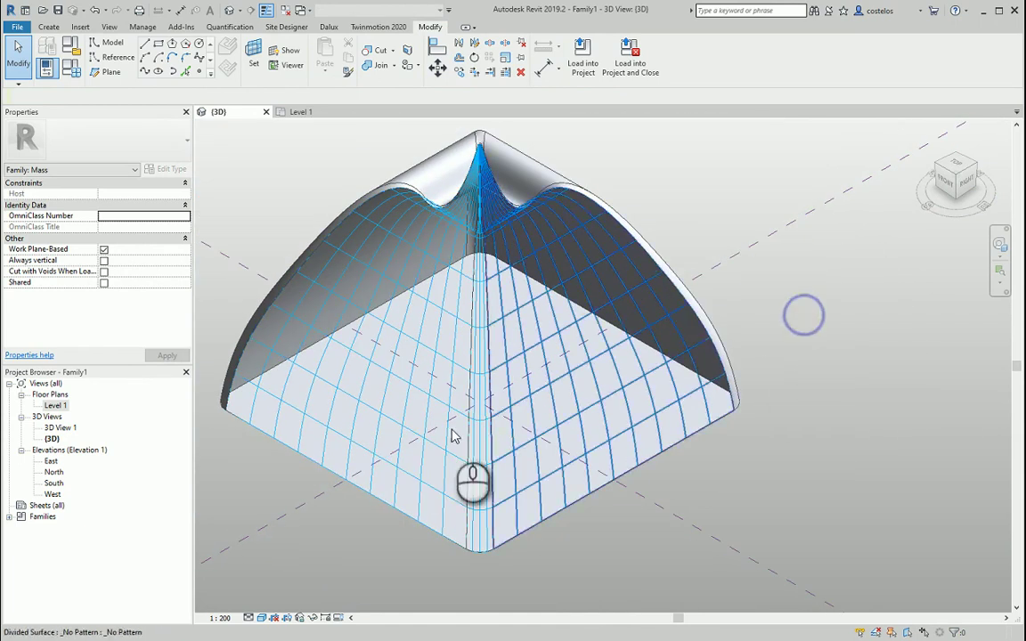
Apply the Rectangle panel pattern to the left and right divided faces.
left_click(291, 402)
left_click(81, 140)
left_click(36, 472)
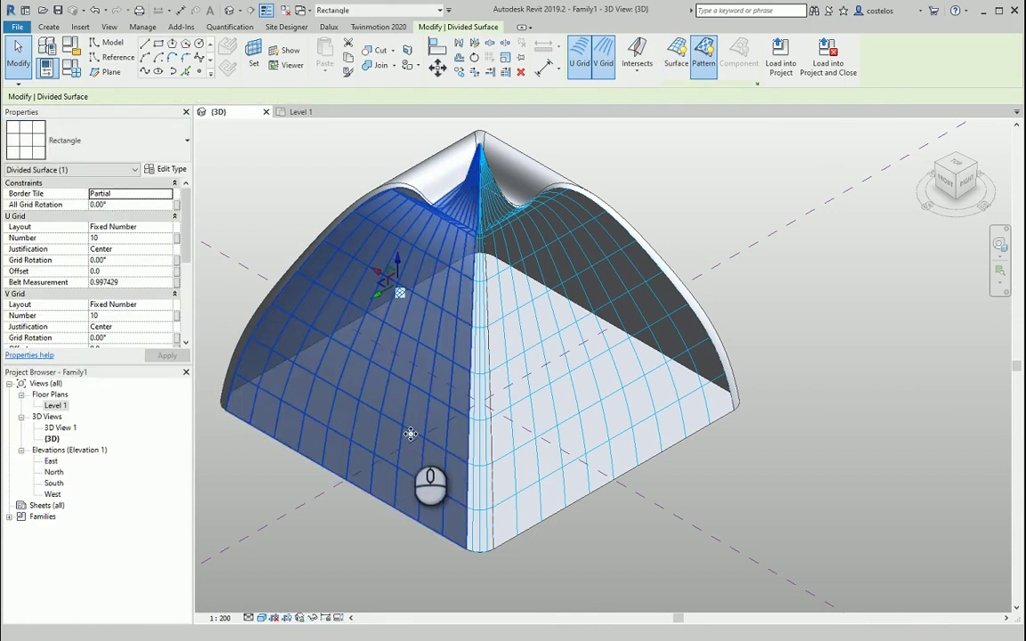
left_click(480, 477)
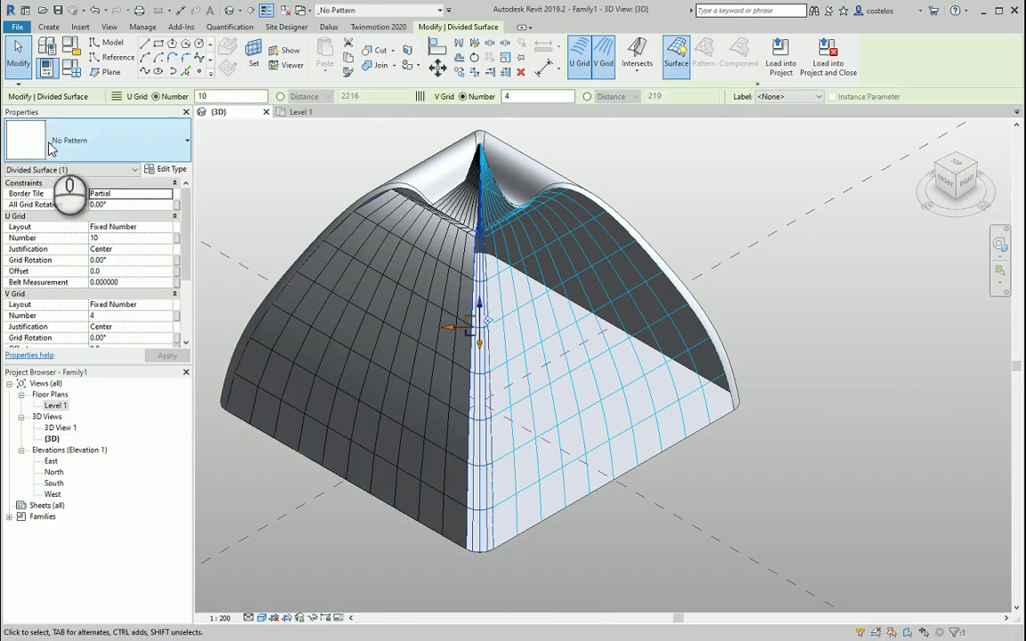
left_click(54, 139)
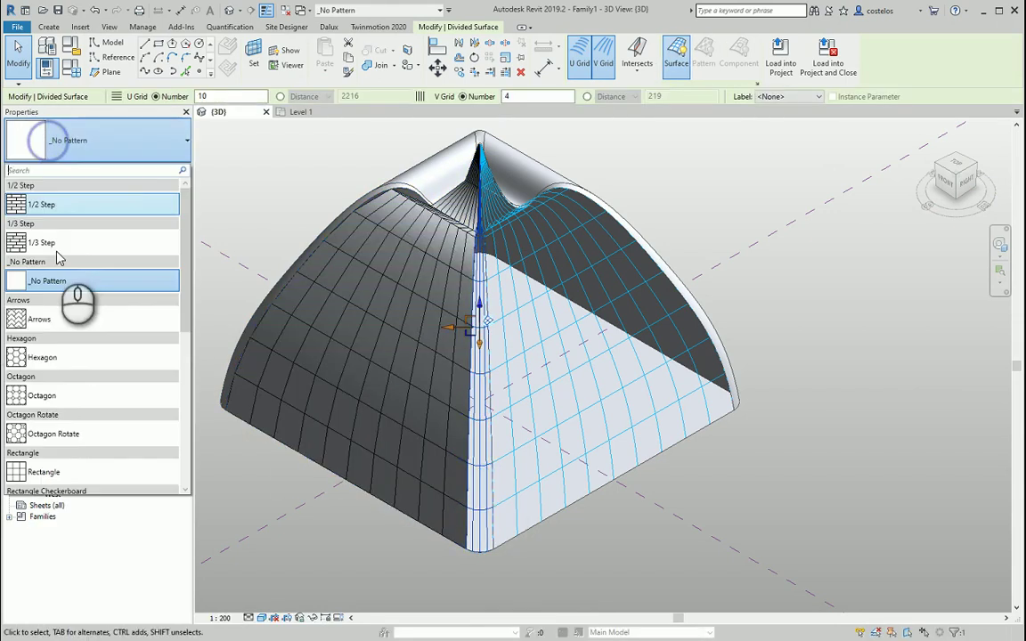
left_click(32, 472)
Give the upper back face the Rectangle pattern, then orbit around the mass to check it.
left_click(545, 430)
left_click(65, 147)
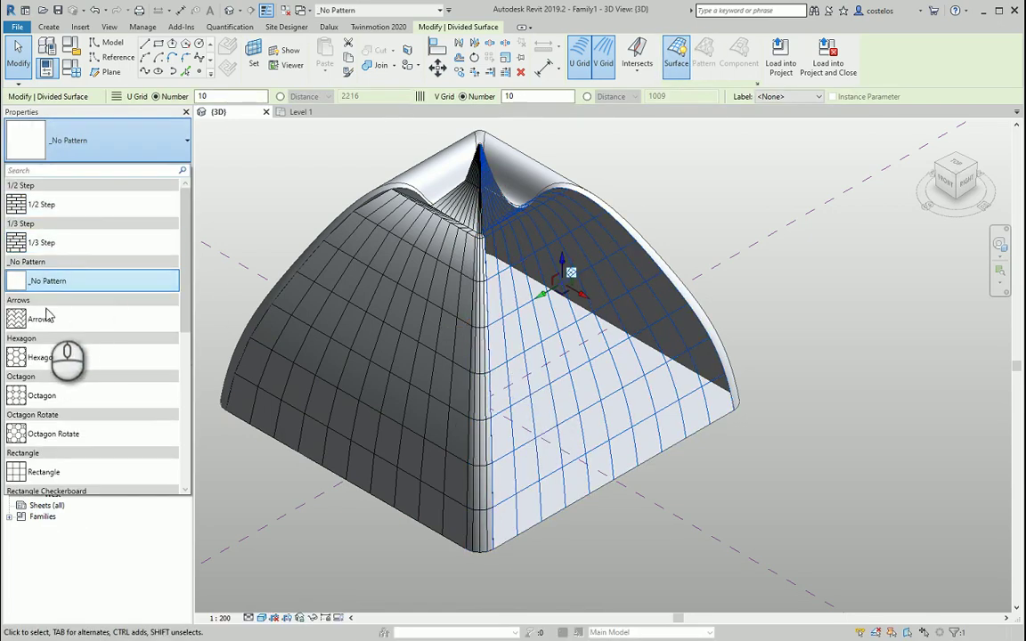
left_click(36, 474)
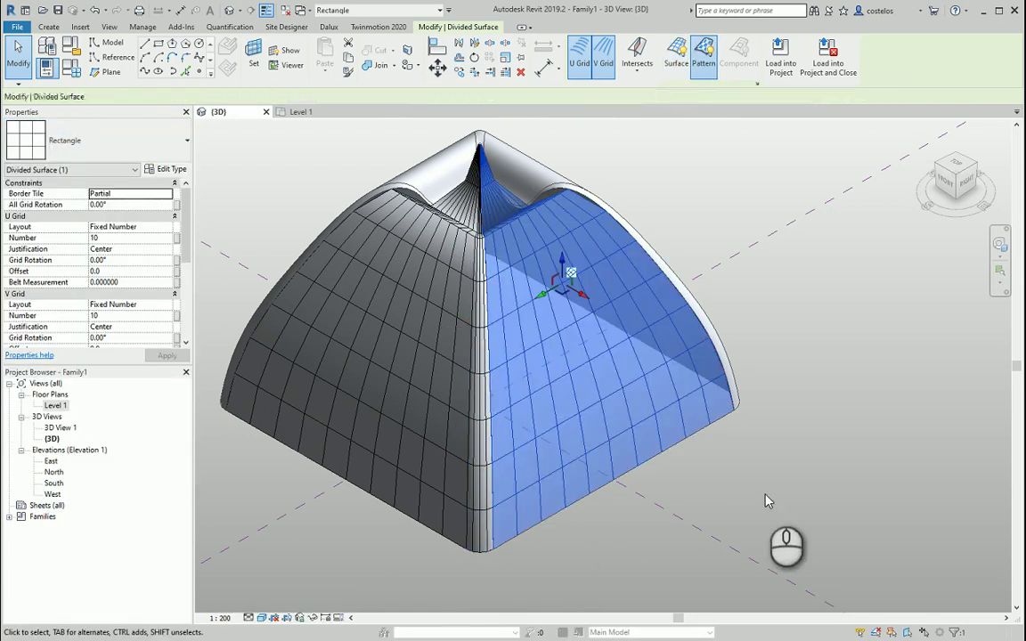
left_click(689, 445)
scroll(633, 454, "down", 2)
middle_click_drag(591, 470, 577, 435, "shift")
scroll(552, 458, "up", 5)
scroll(523, 410, "down", 5)
middle_click_drag(519, 405, 454, 374, "shift")
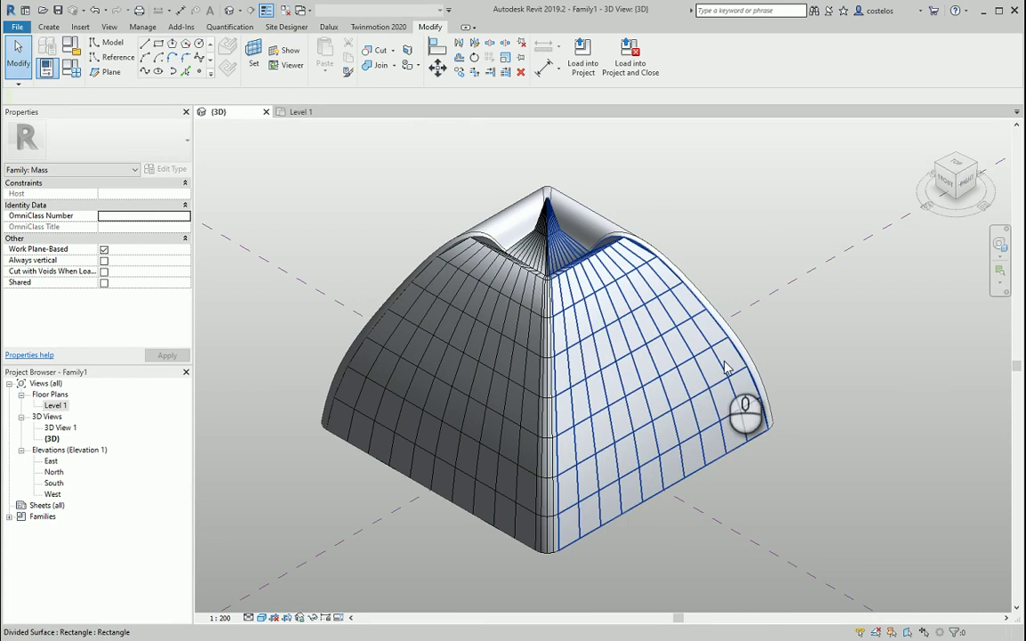
Set the left divided surface's U Grid Number to 30.
scroll(545, 233, "up", 5)
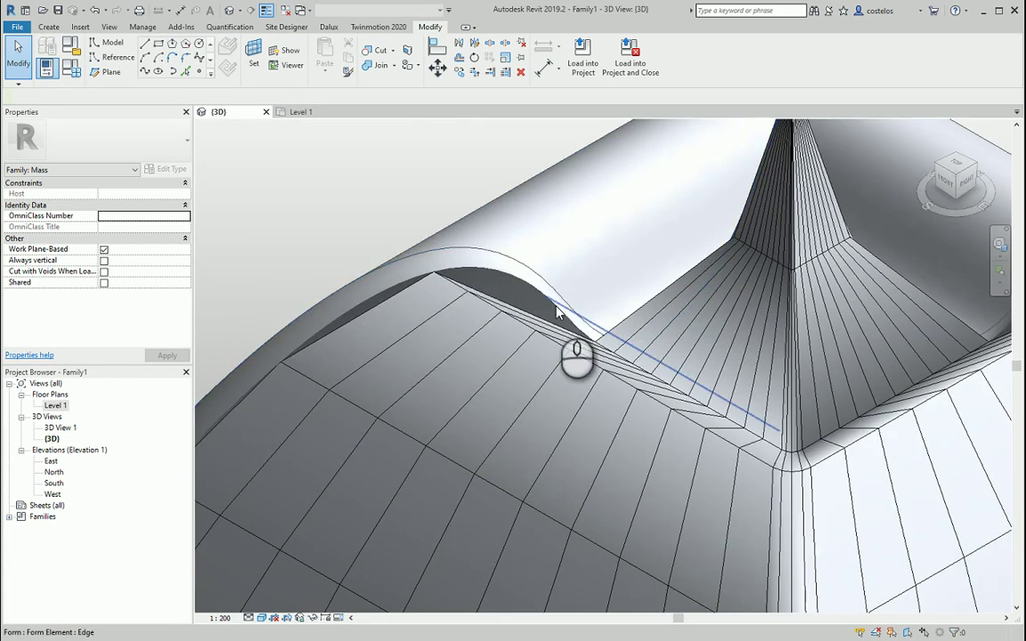
scroll(547, 303, "down", 4)
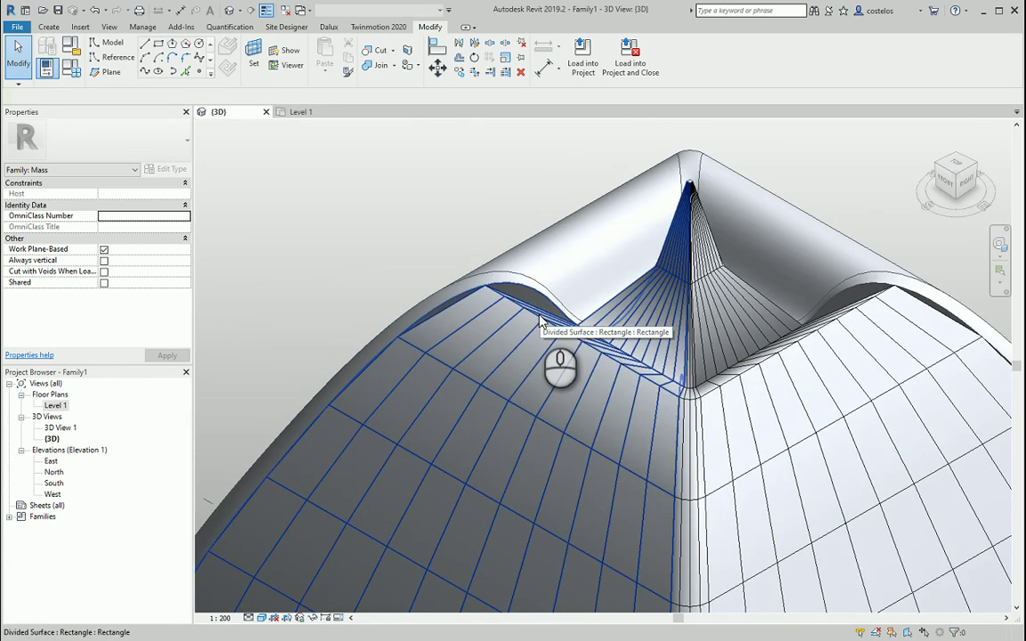
left_click(631, 374)
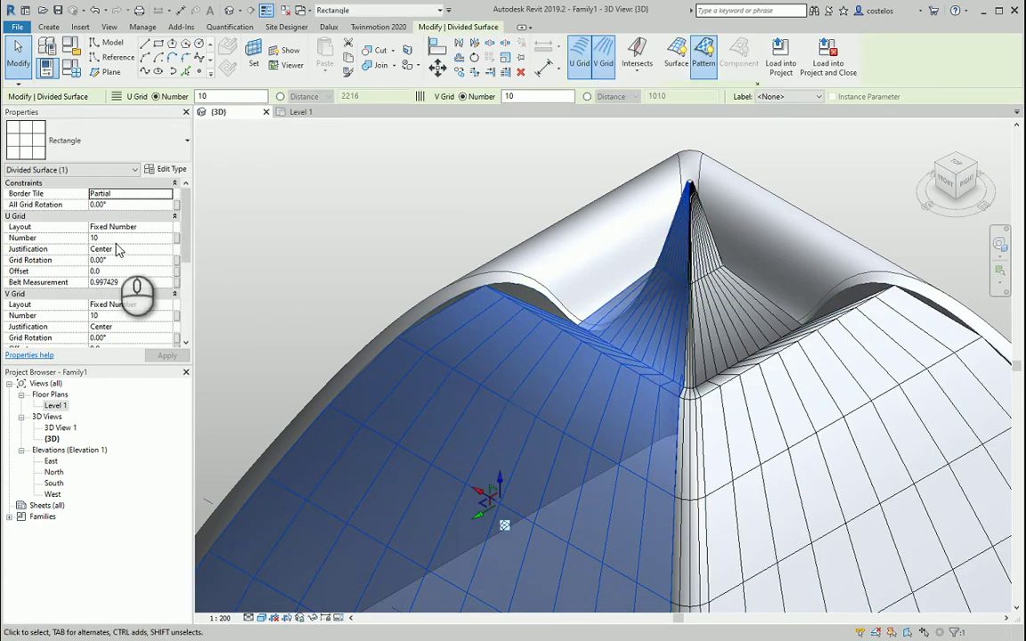
double_click(234, 96)
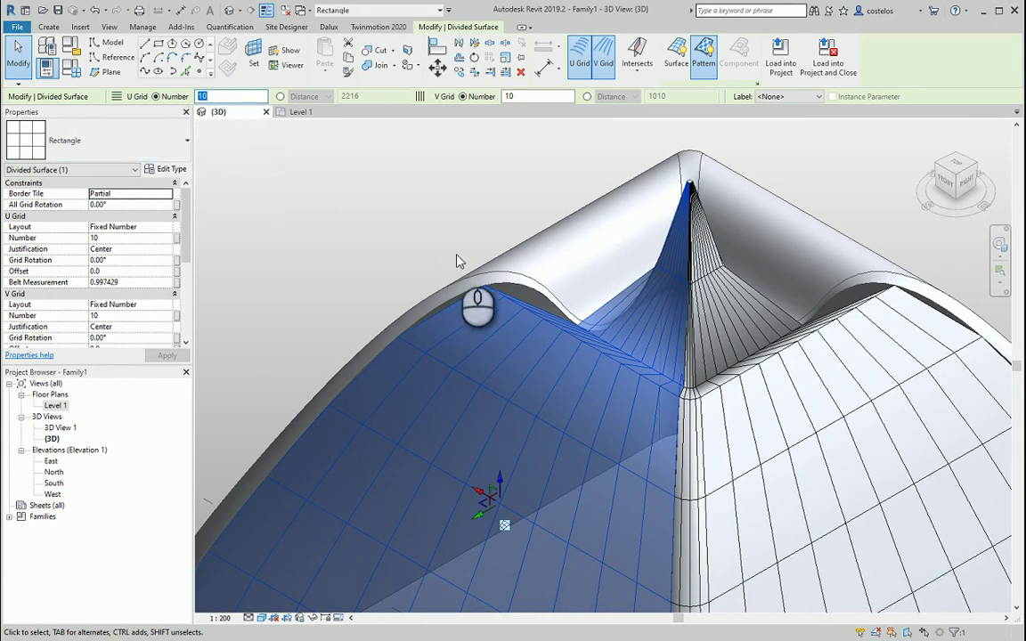
type("30")
key("Return")
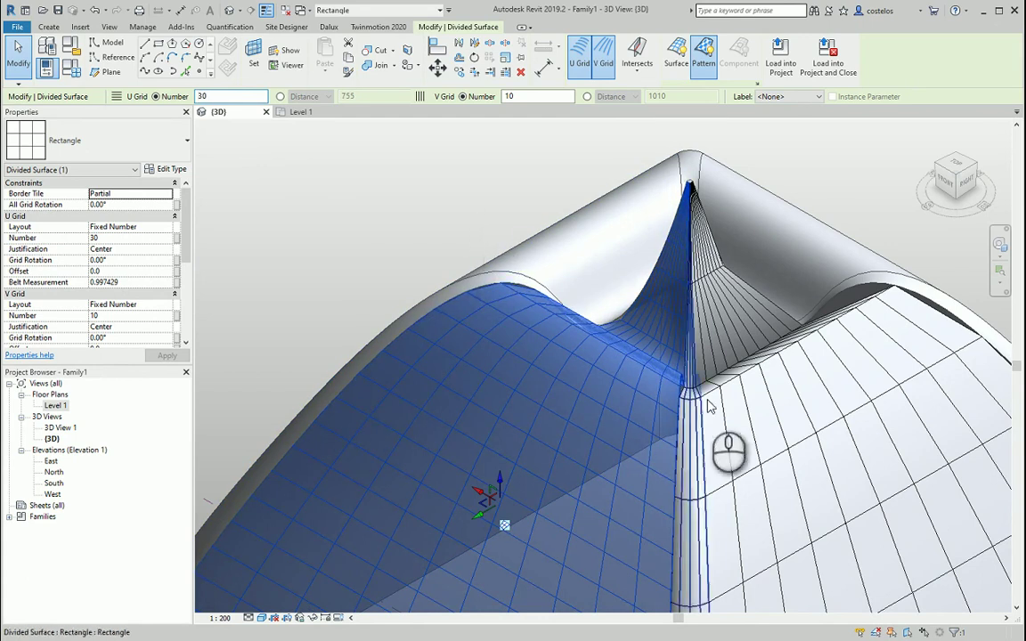
Set the right divided surface's U Grid Number to 30 as well, then select the centre strip.
left_click(720, 391)
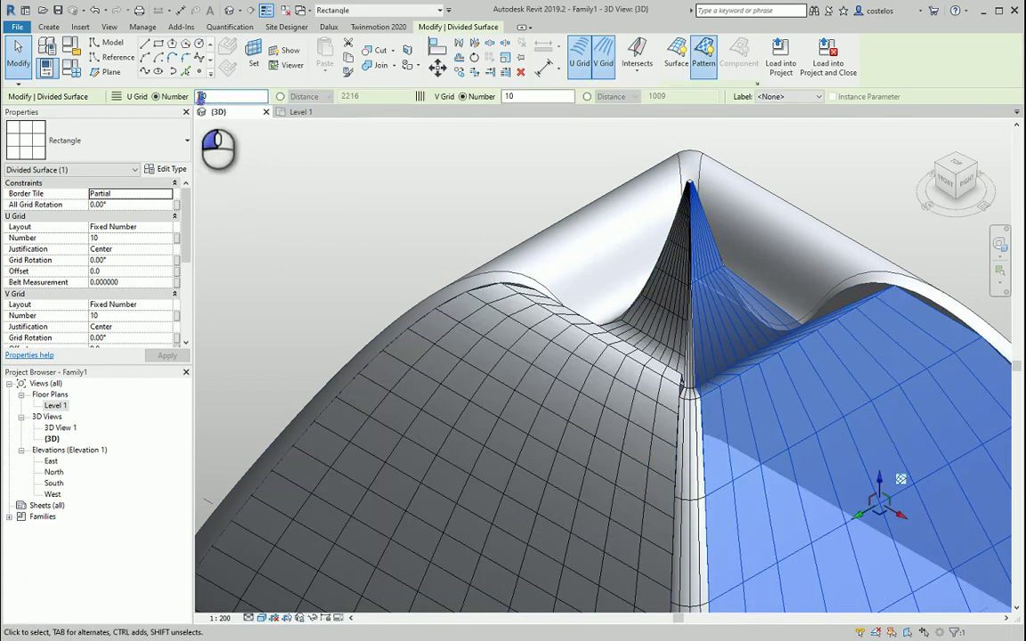
left_click(203, 98)
type("30")
key("Return")
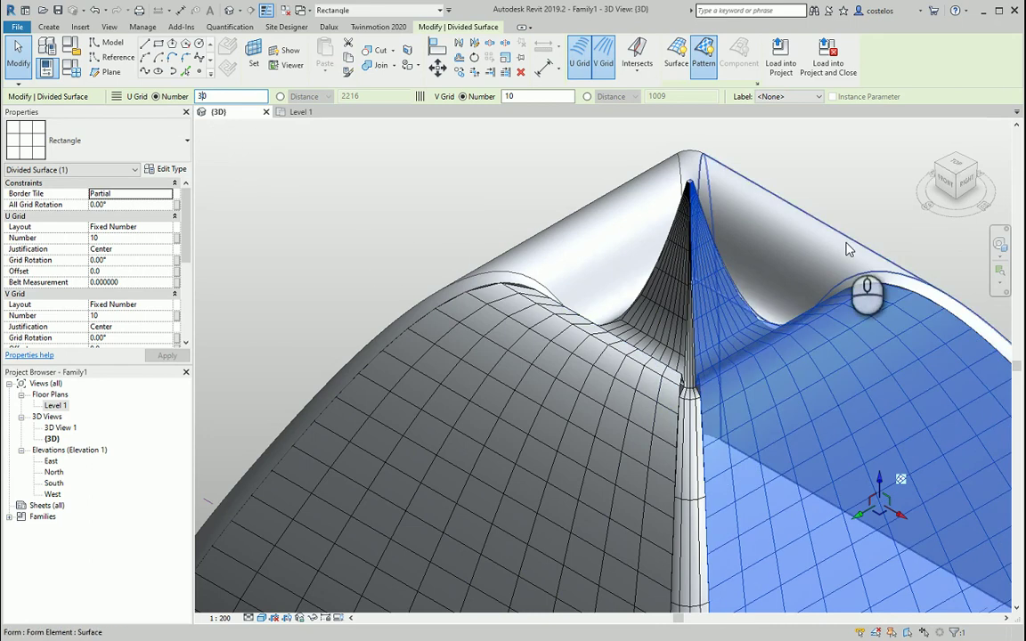
left_click(874, 189)
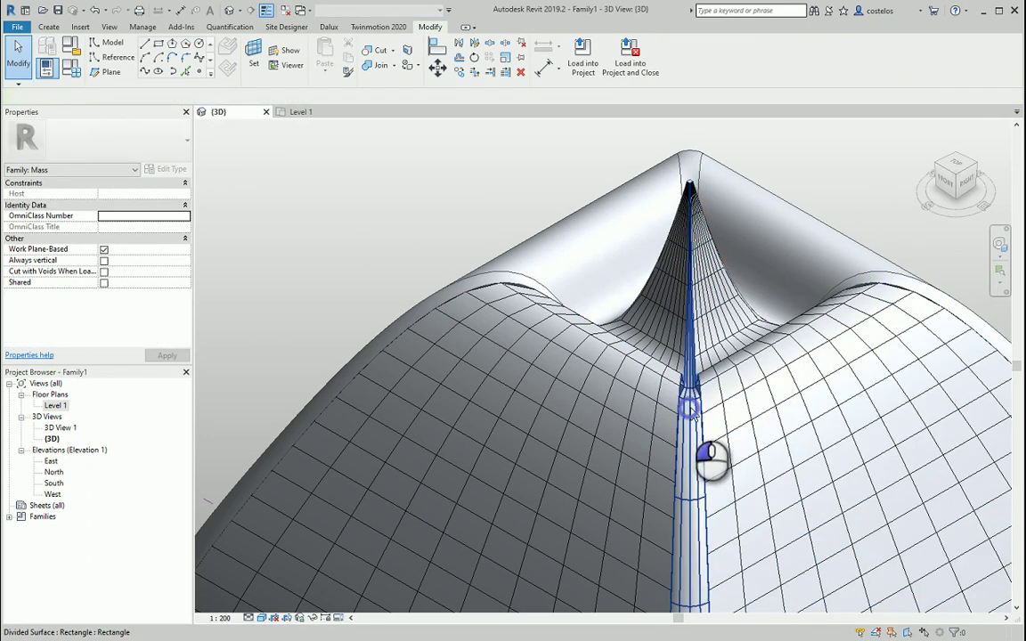
left_click(690, 414)
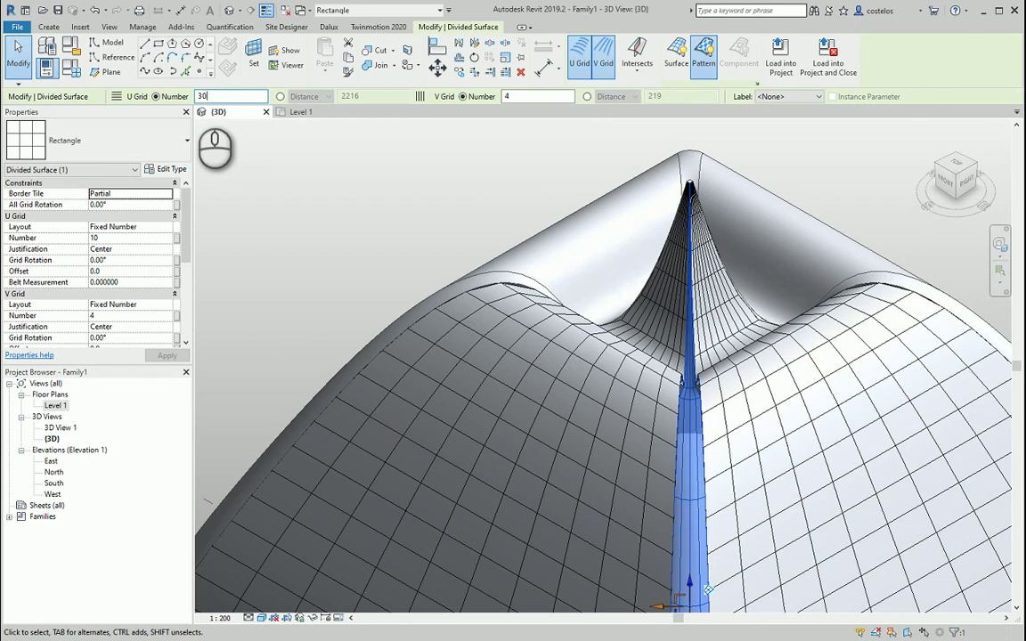
Raise the left and right faces to 40 U divisions and check the centre strip shows 30.
left_click(381, 164)
scroll(427, 196, "down", 4)
scroll(581, 372, "up", 6)
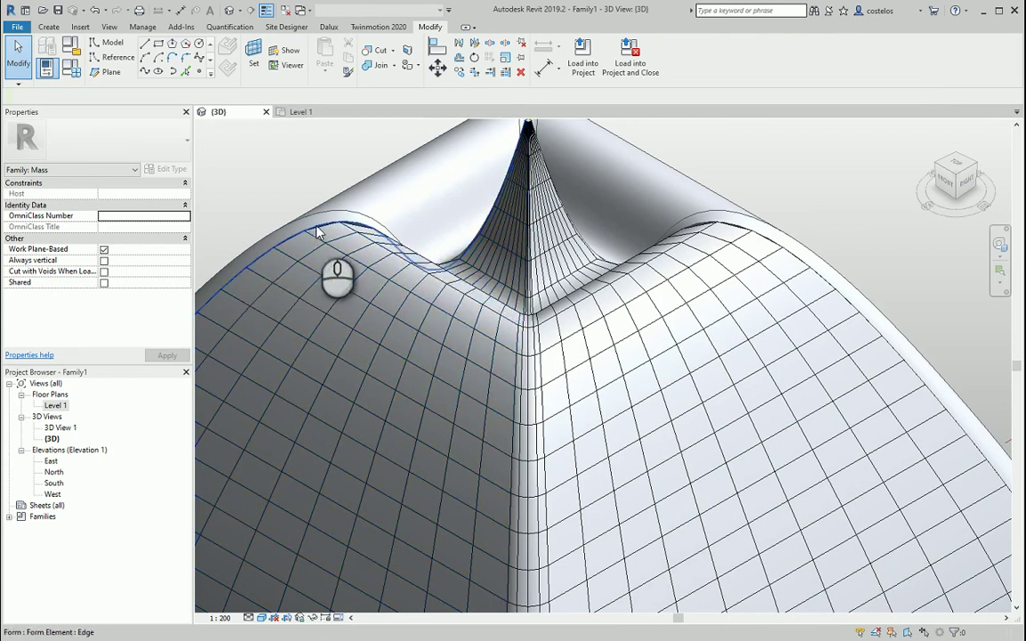
left_click(452, 301)
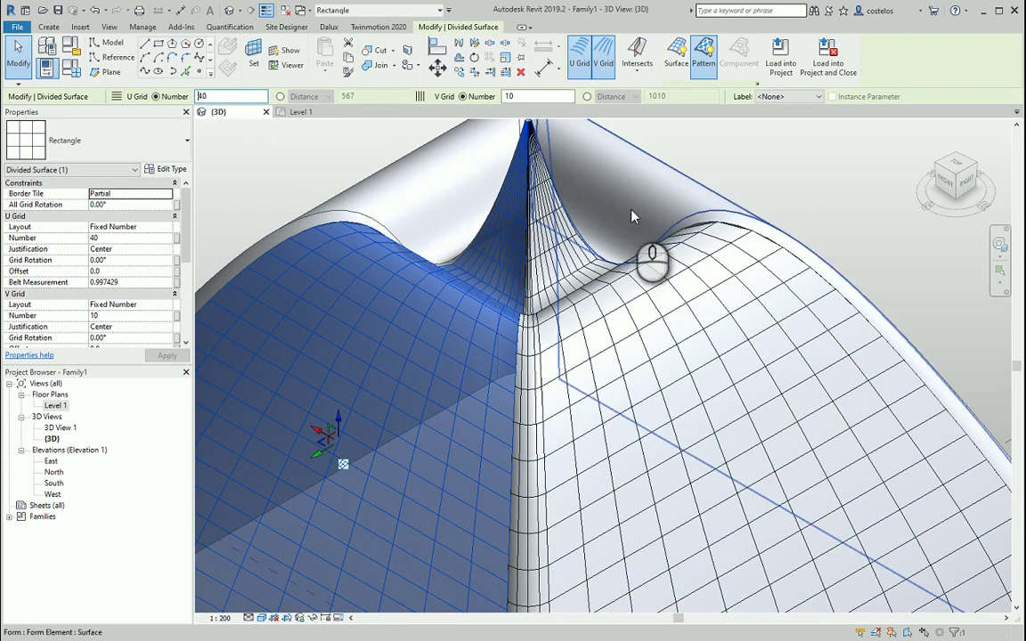
left_click(771, 131)
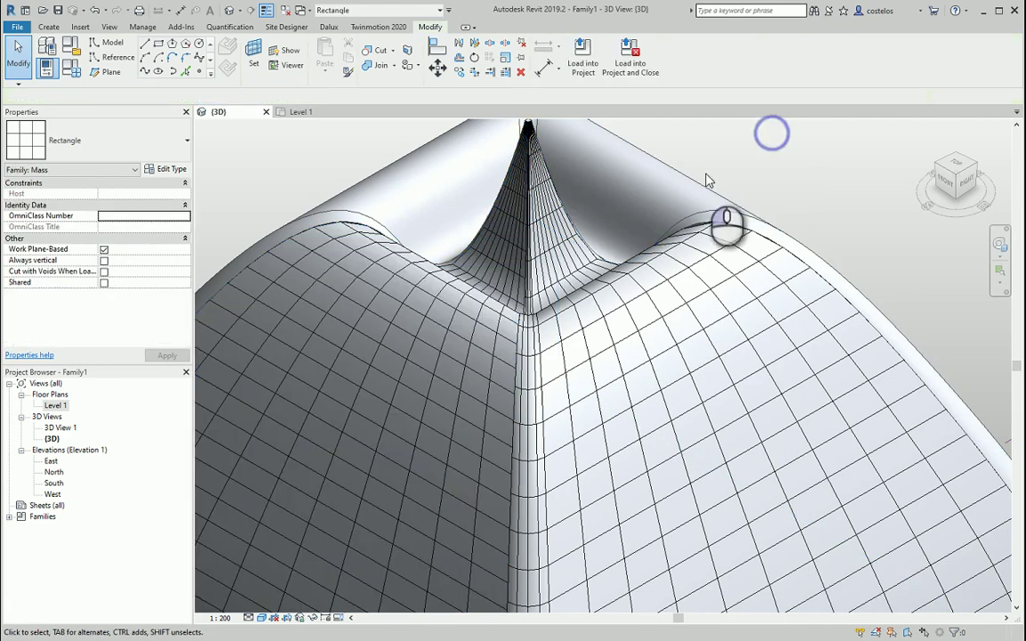
left_click(571, 313)
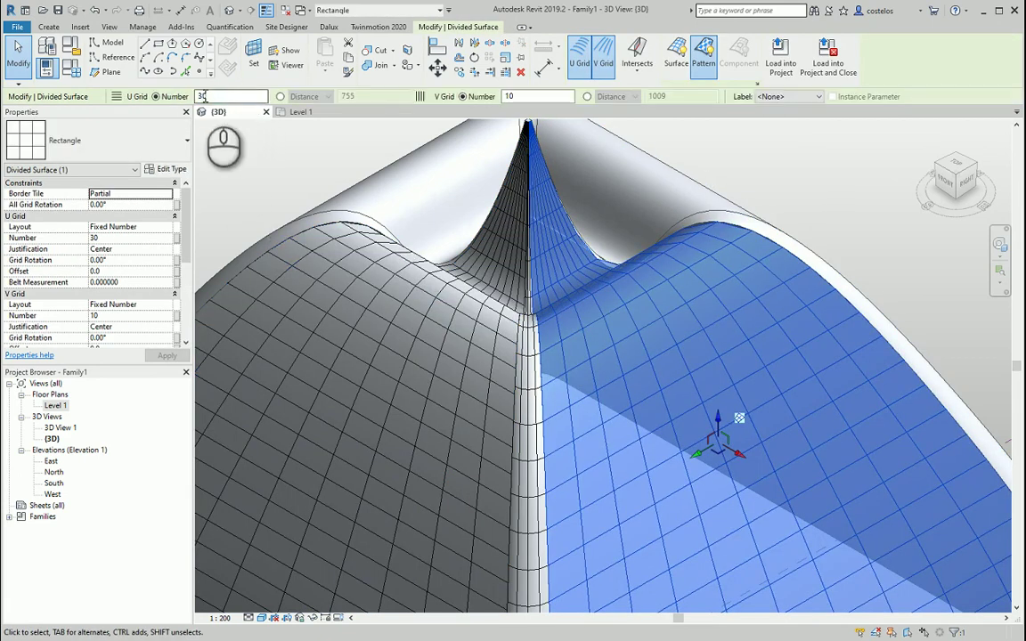
left_click(806, 157)
left_click(526, 354)
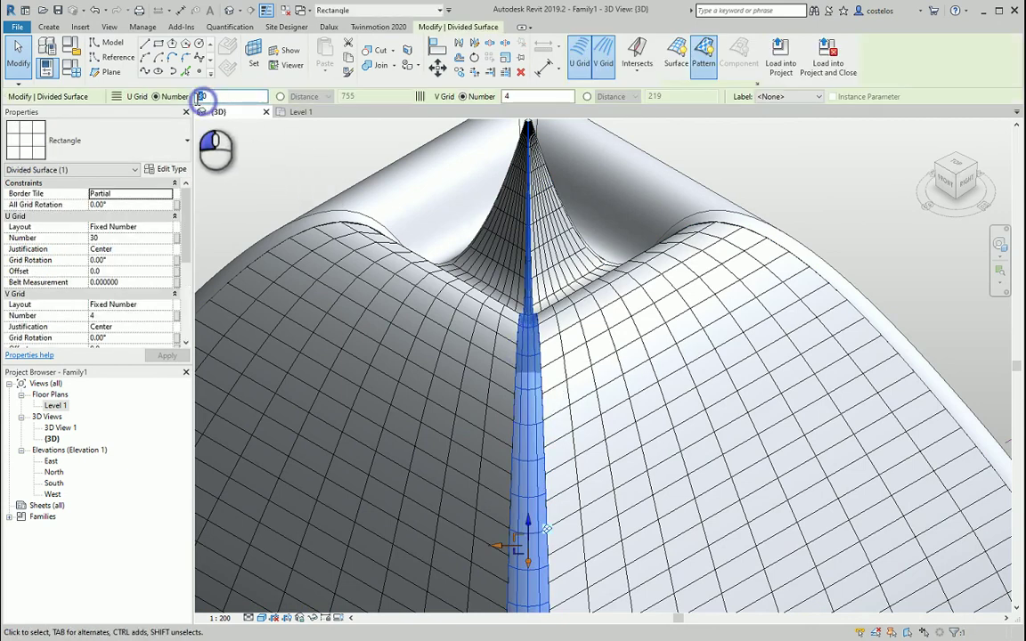
left_click(857, 158)
scroll(628, 265, "down", 4)
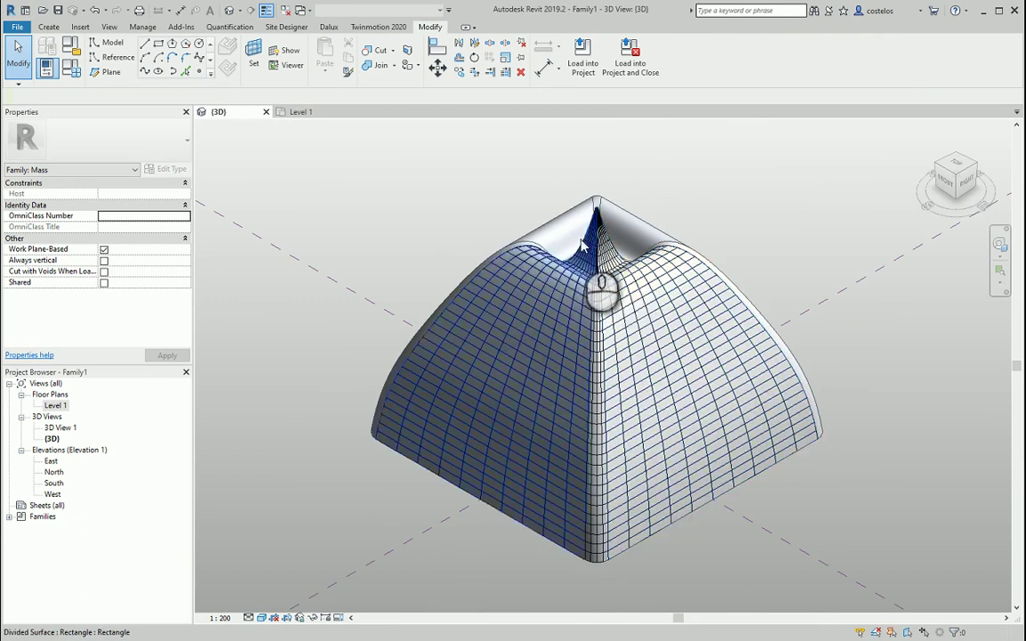
scroll(598, 252, "up", 3)
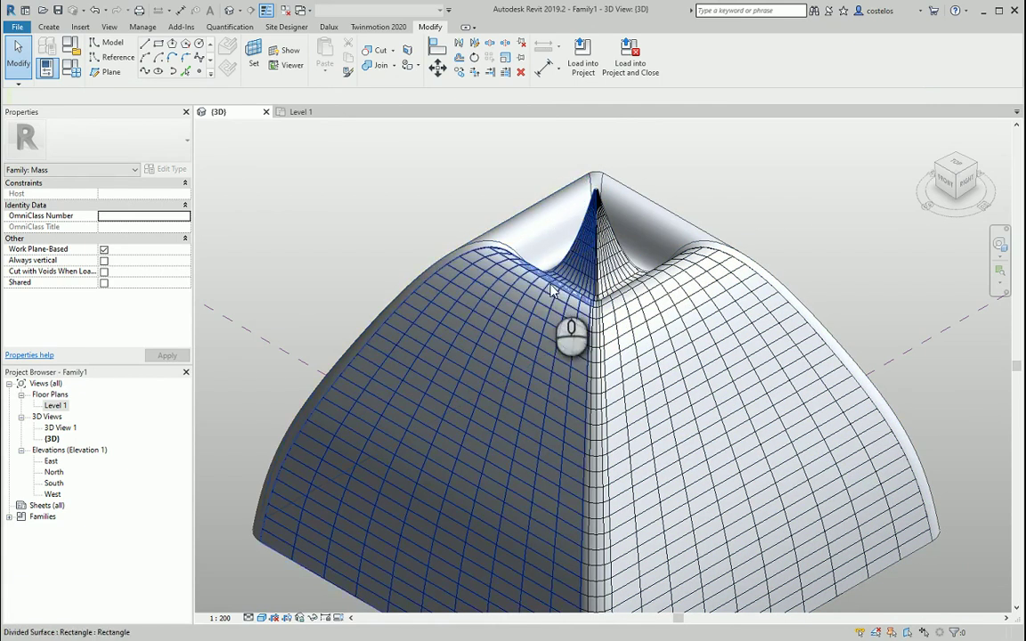
scroll(583, 305, "down", 5)
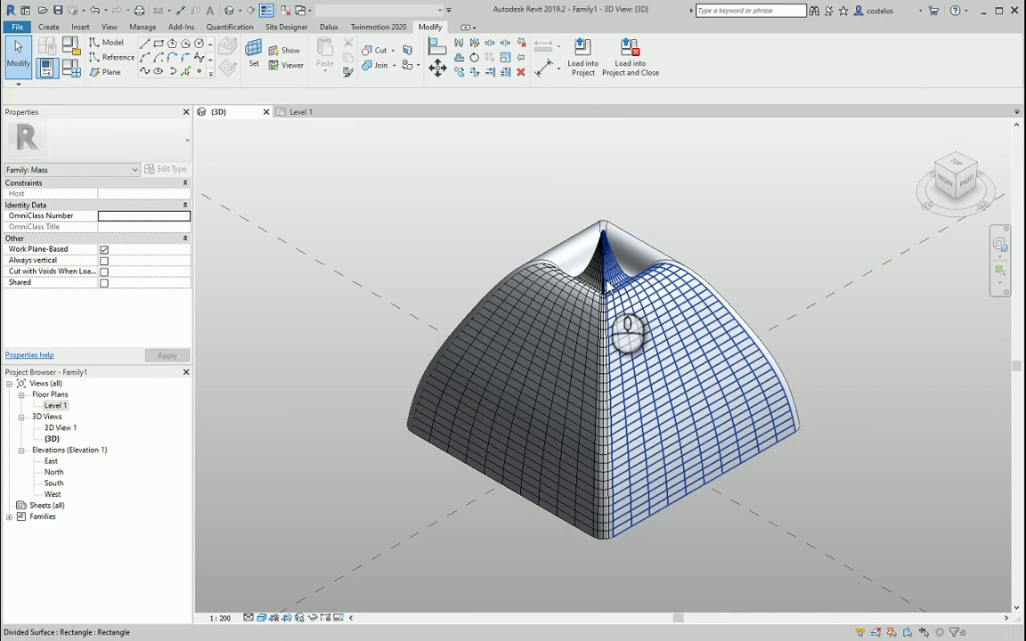